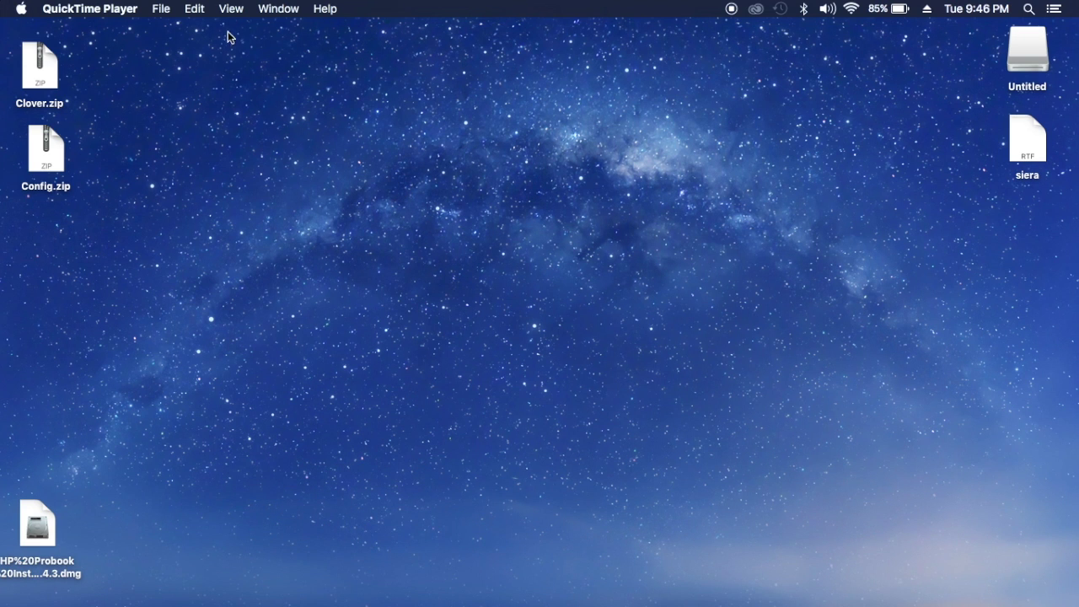
Step: Check the Applications folder for the Install macOS Sierra app and close the folder
{"action": "left_click", "coordinate": [287, 103]}
{"action": "left_click", "coordinate": [207, 9]}
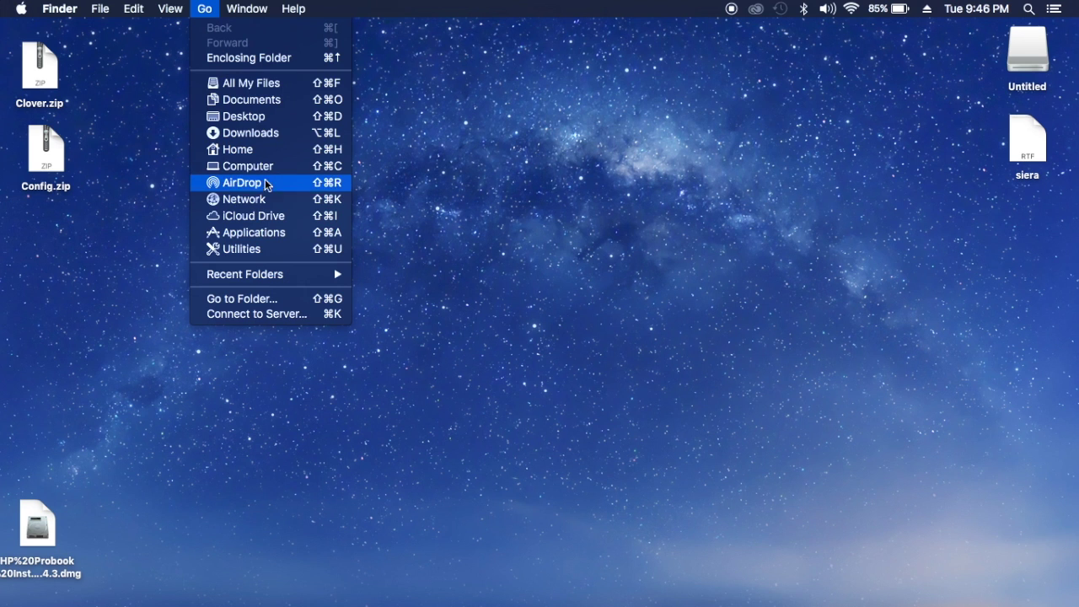
{"action": "left_click", "coordinate": [273, 236]}
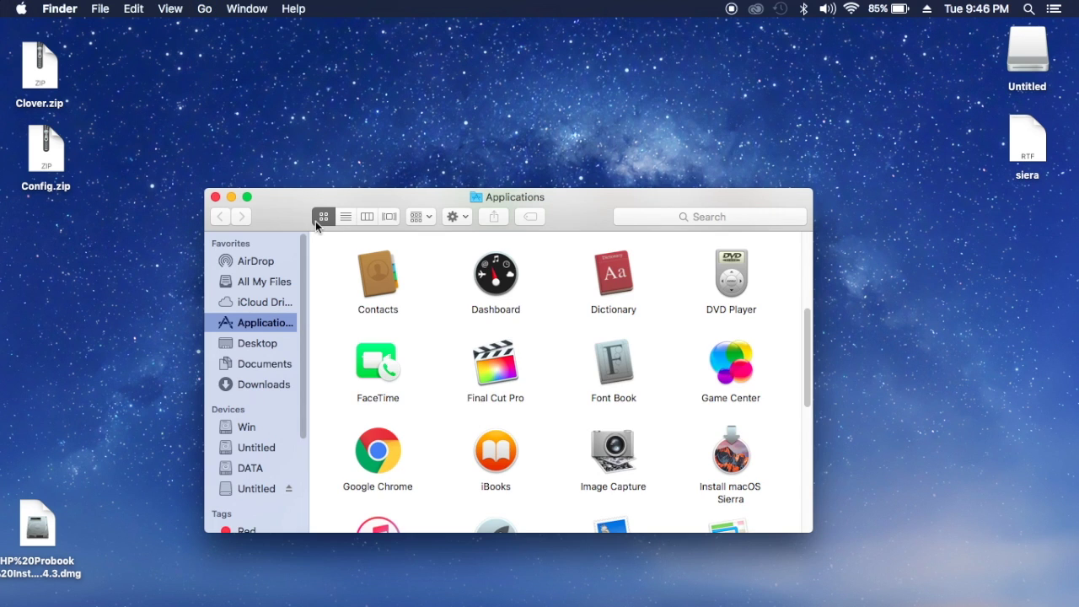
{"action": "scroll", "coordinate": [591, 410], "scroll_direction": "down", "scroll_amount": 5}
{"action": "scroll", "coordinate": [698, 444], "scroll_direction": "up", "scroll_amount": 8}
{"action": "scroll", "coordinate": [698, 444], "scroll_direction": "down", "scroll_amount": 5}
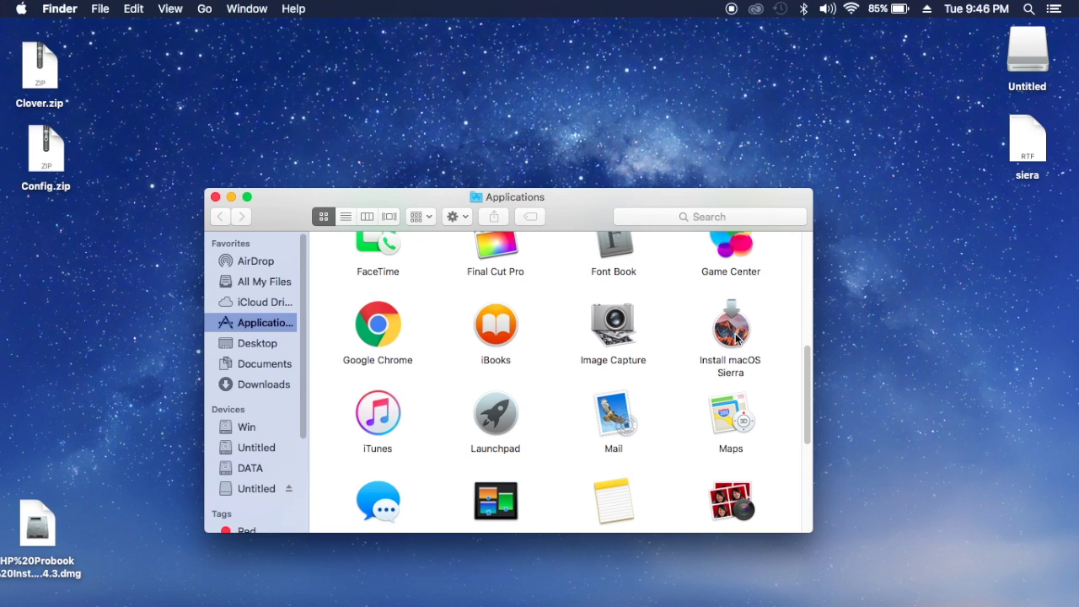
{"action": "left_click", "coordinate": [215, 197]}
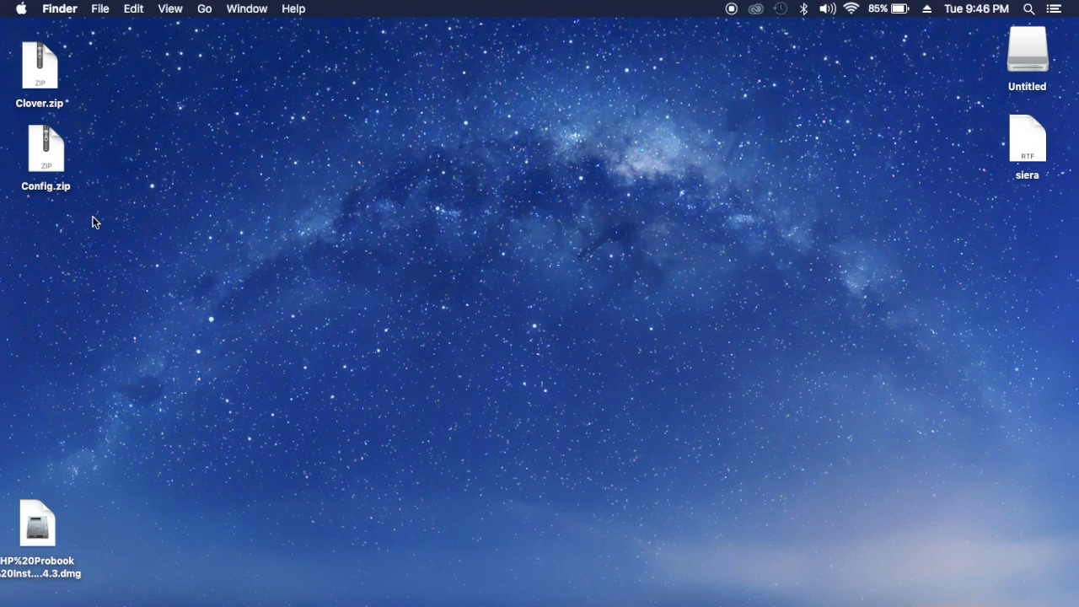
{"action": "left_click", "coordinate": [1016, 72]}
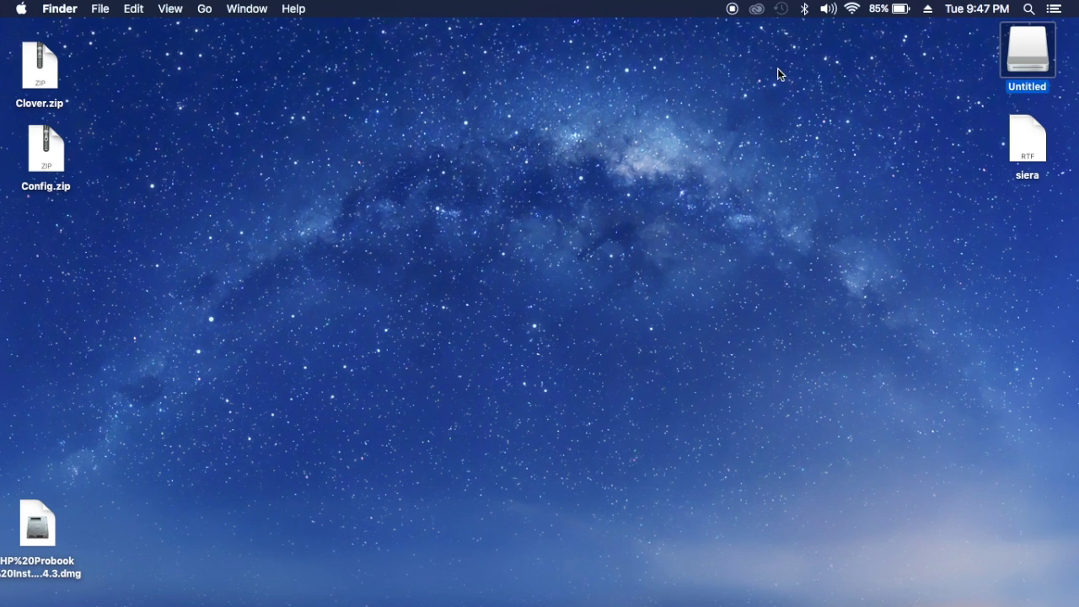
{"action": "left_click", "coordinate": [1028, 9]}
{"action": "type", "text": "d"}
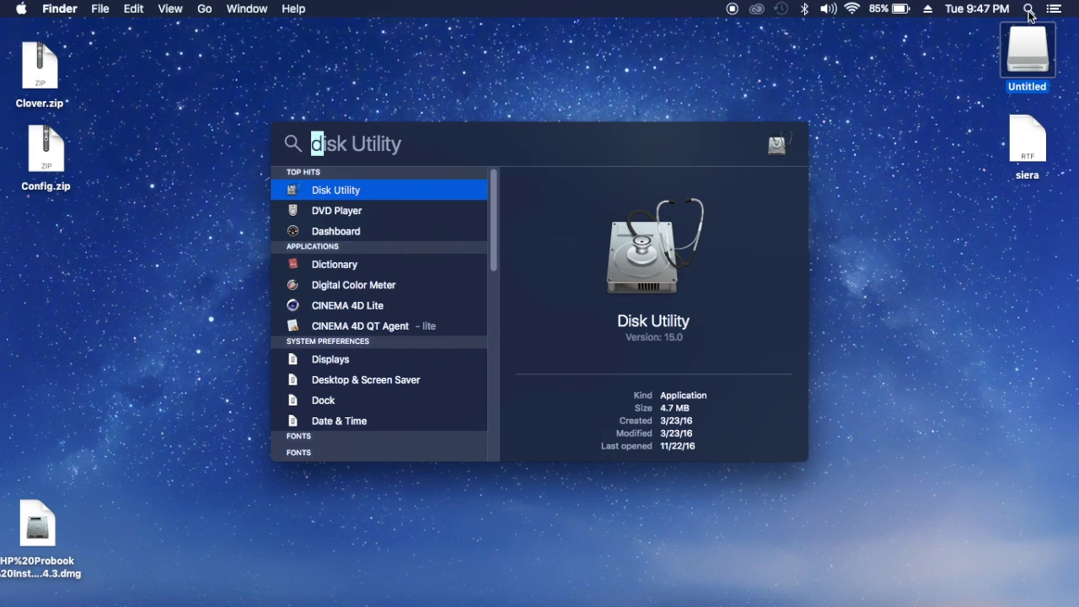
{"action": "key", "text": "Return"}
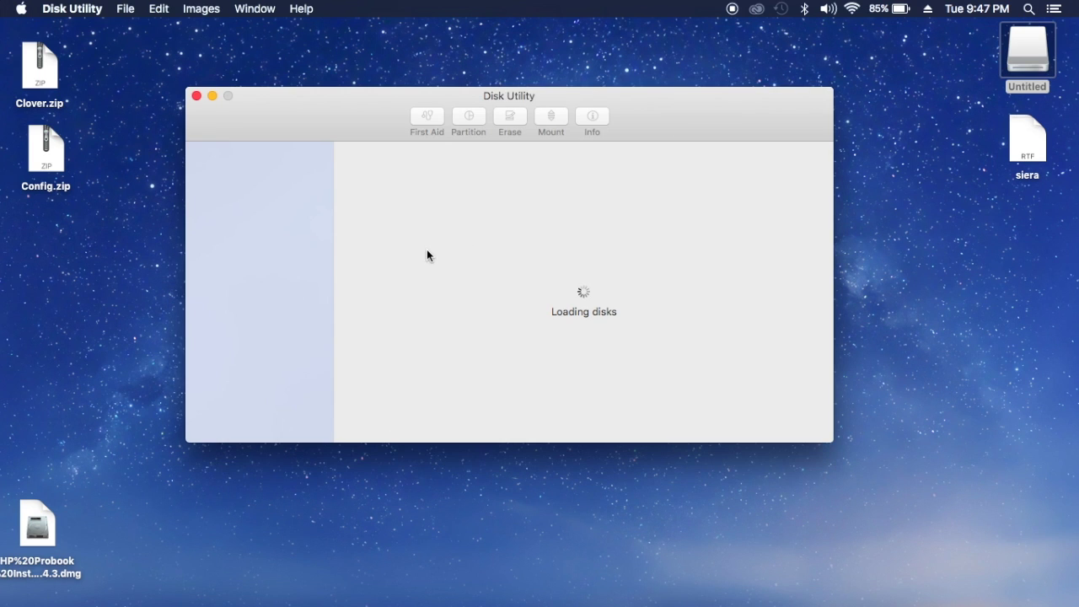
{"action": "left_click", "coordinate": [262, 298]}
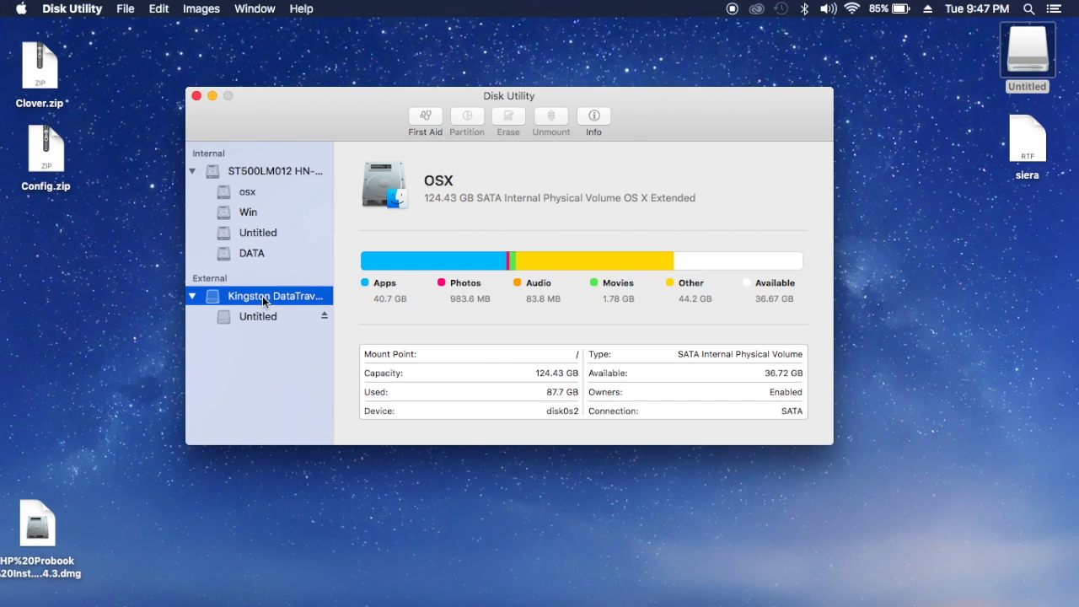
{"action": "left_click", "coordinate": [197, 96]}
Step: Launch Disk Utility from the Utilities folder, close that folder and select the external Kingston DataTraveler disk
{"action": "left_click", "coordinate": [205, 10]}
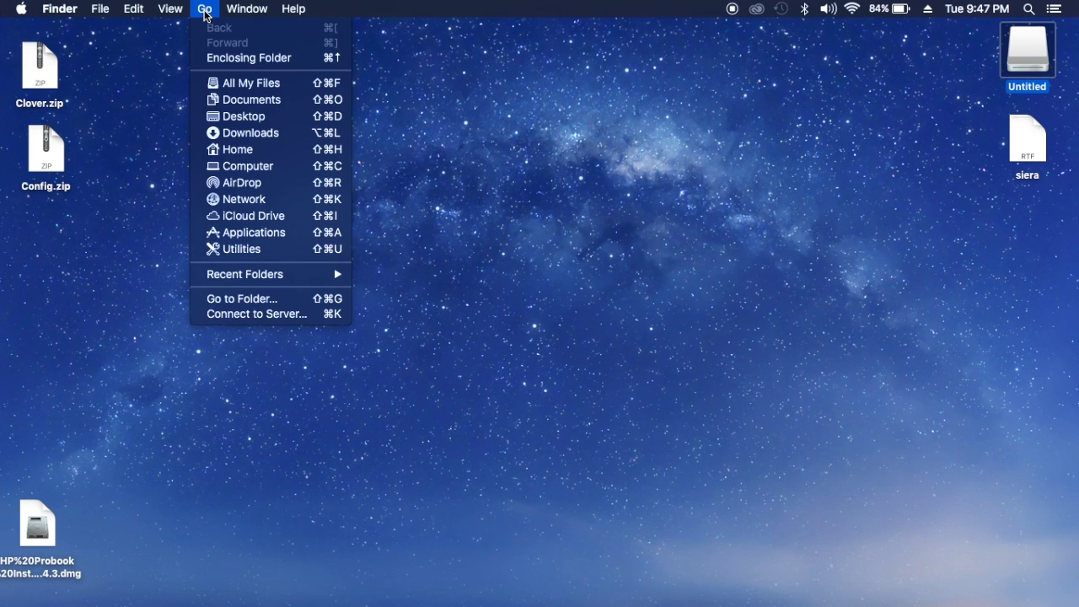
{"action": "left_click", "coordinate": [250, 247]}
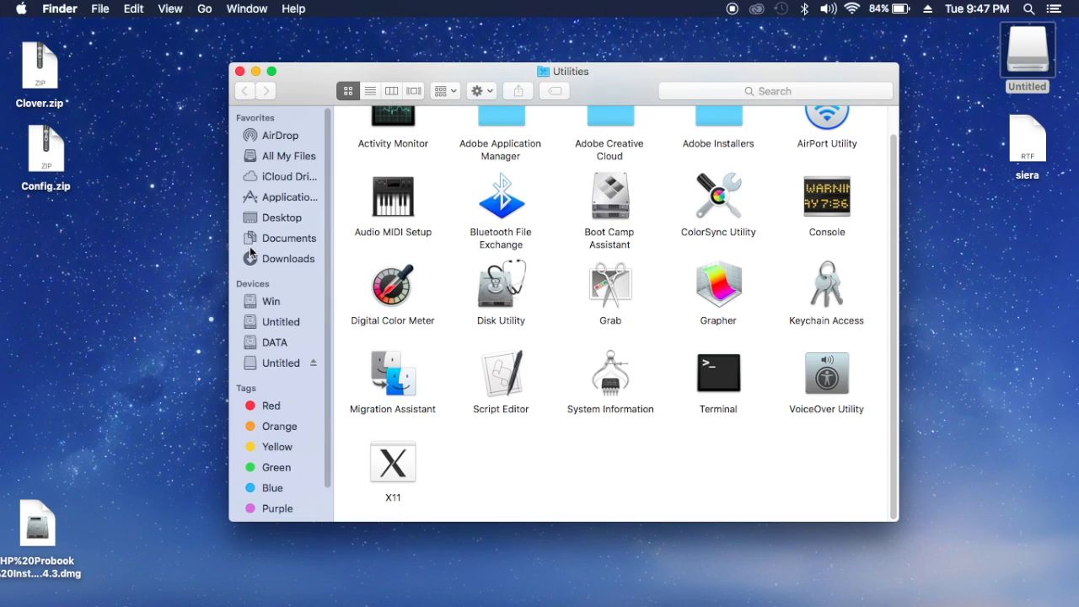
{"action": "double_click", "coordinate": [509, 296]}
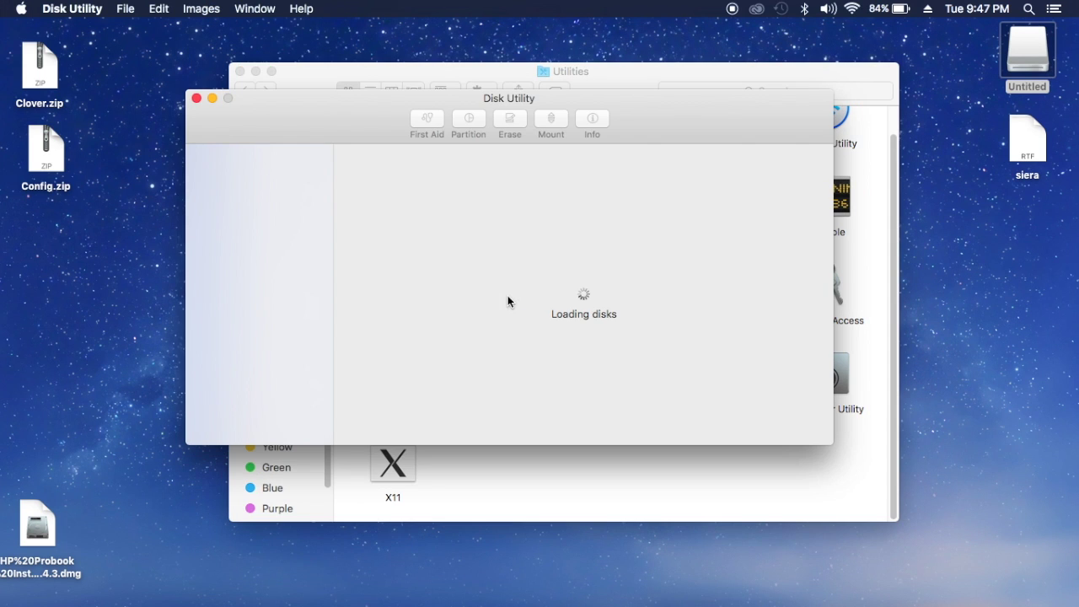
{"action": "left_click", "coordinate": [239, 71]}
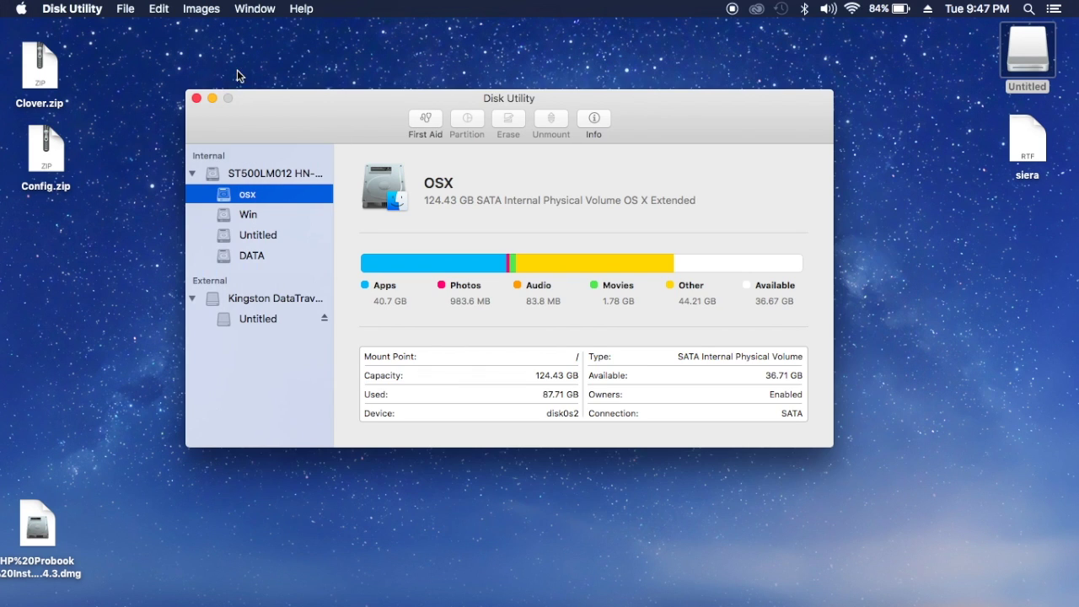
{"action": "left_click", "coordinate": [285, 302]}
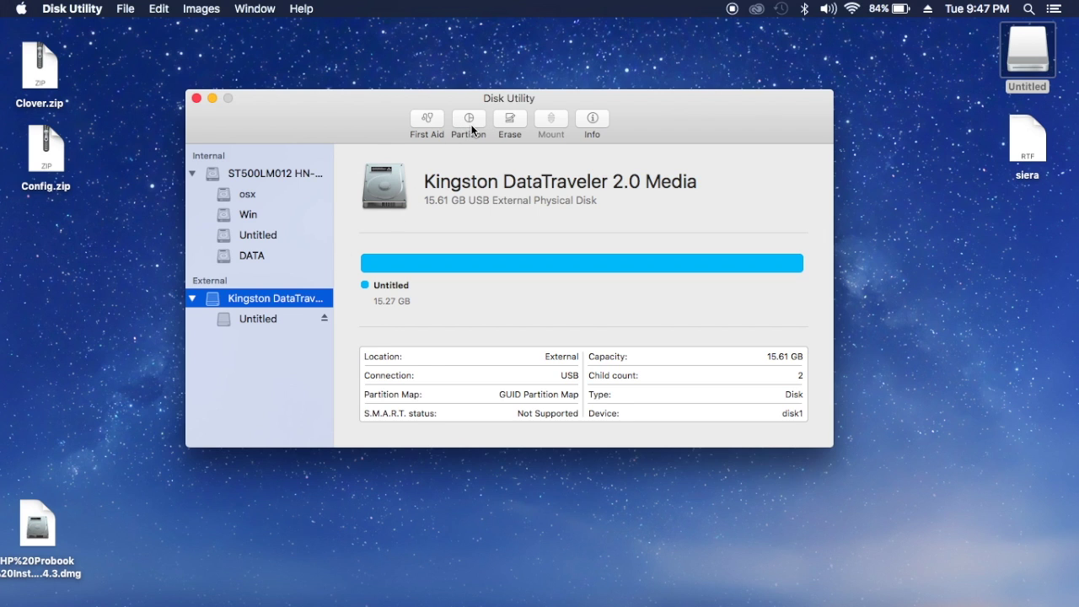
{"action": "left_click", "coordinate": [509, 122]}
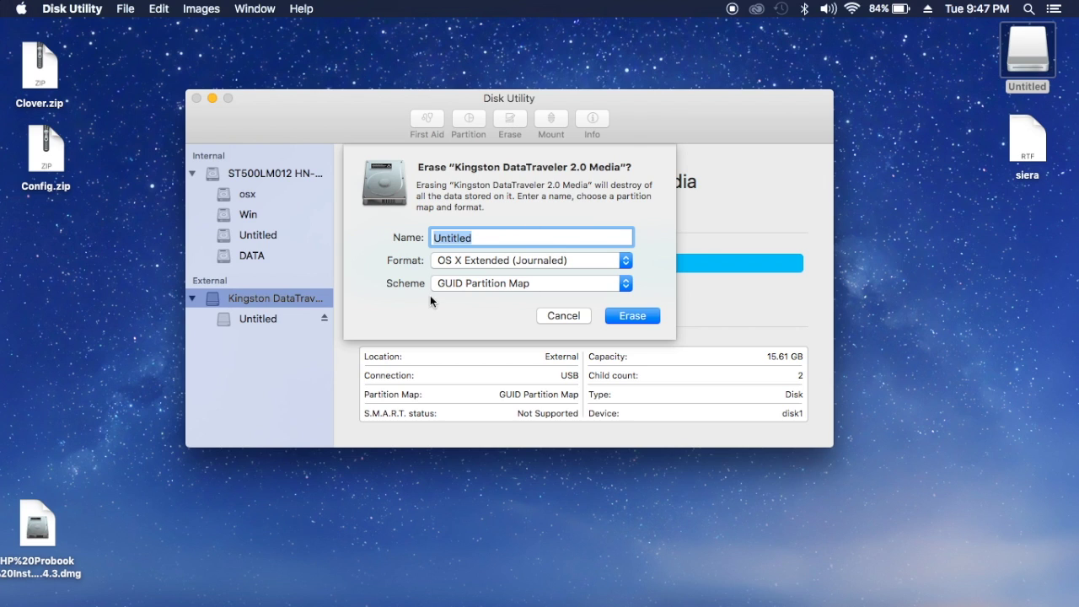
{"action": "left_click", "coordinate": [624, 283]}
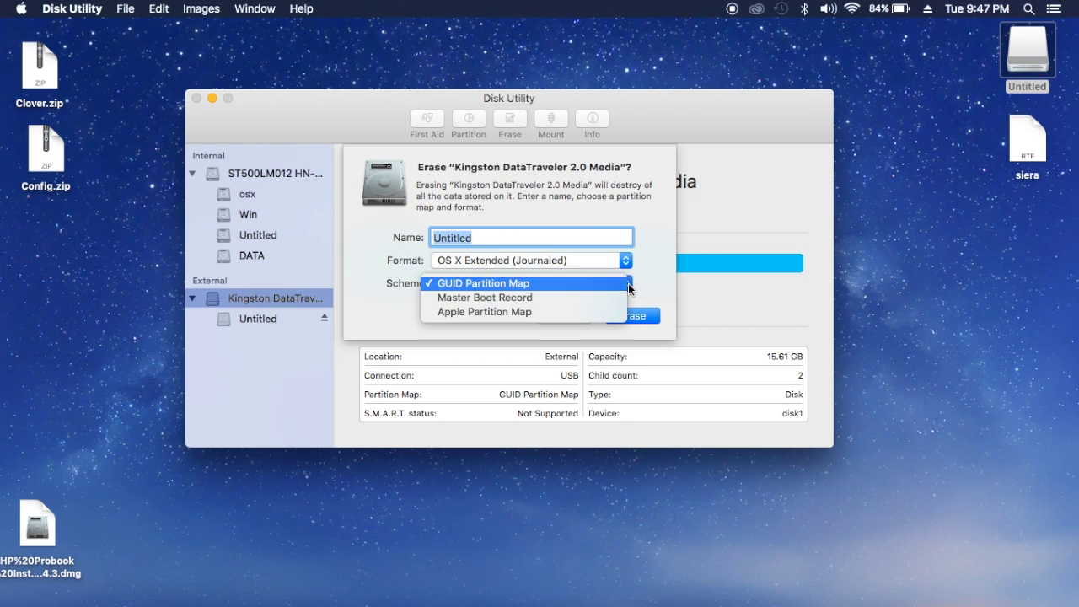
{"action": "left_click", "coordinate": [525, 287]}
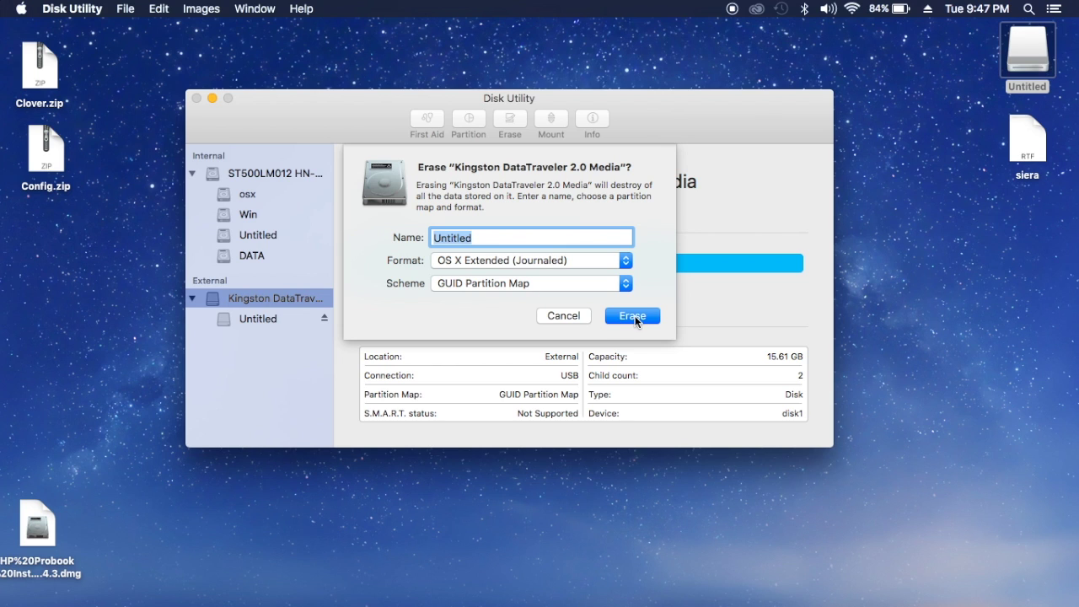
{"action": "left_click", "coordinate": [558, 315]}
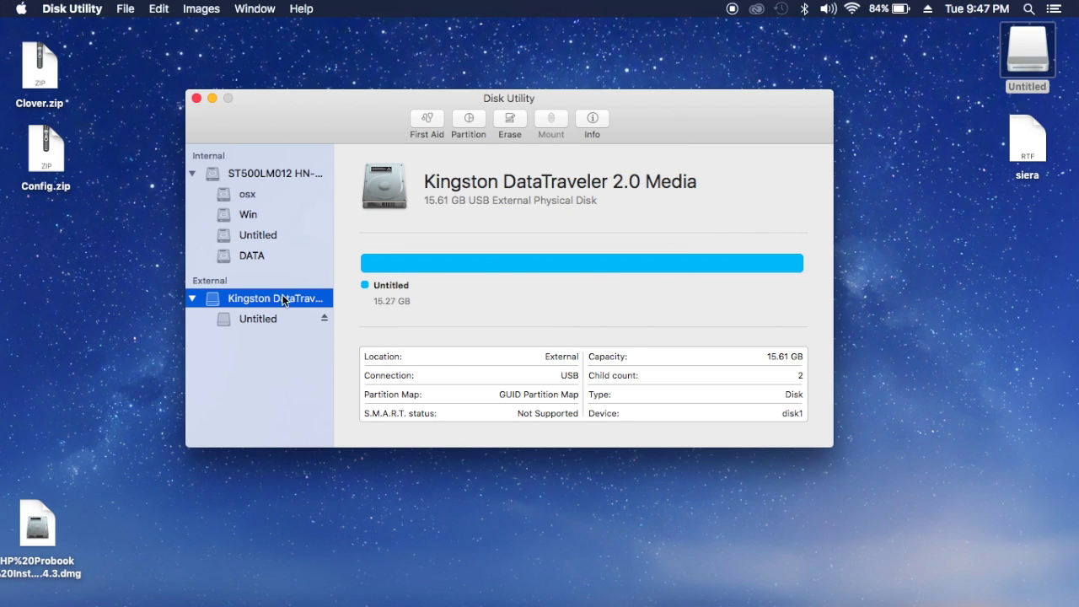
Step: Add a second partition to the Kingston disk and enlarge the first one to about 14.3 GB
{"action": "left_click", "coordinate": [469, 123]}
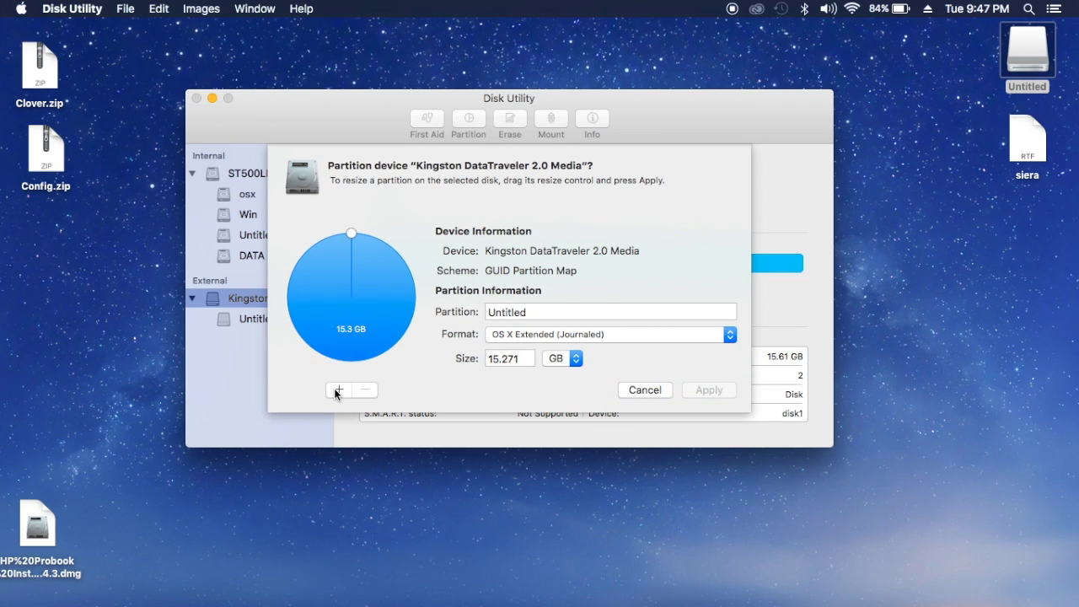
{"action": "left_click", "coordinate": [339, 390]}
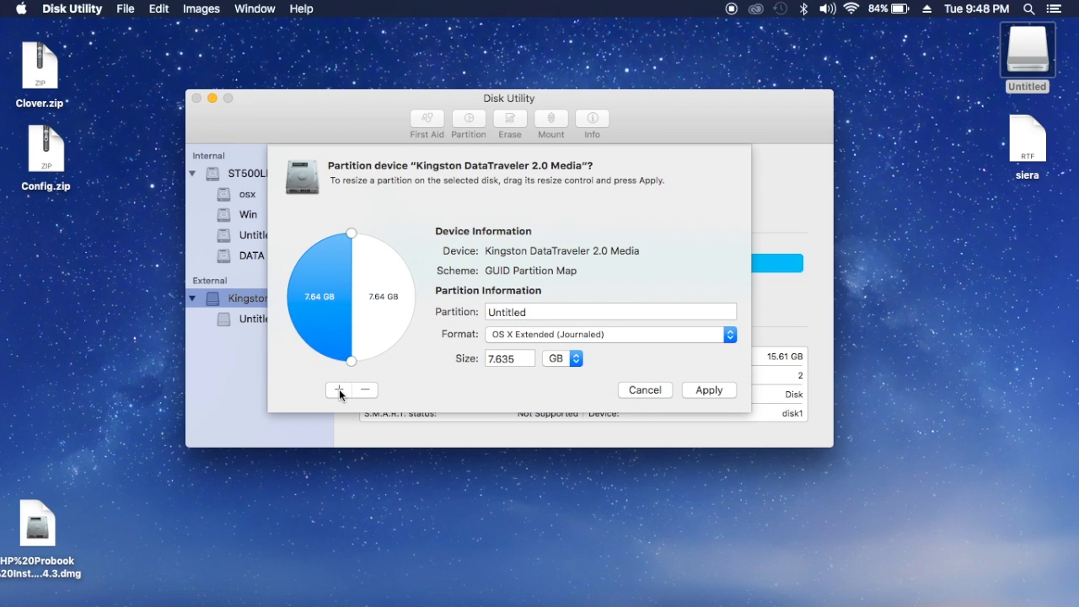
{"action": "left_click", "coordinate": [377, 307]}
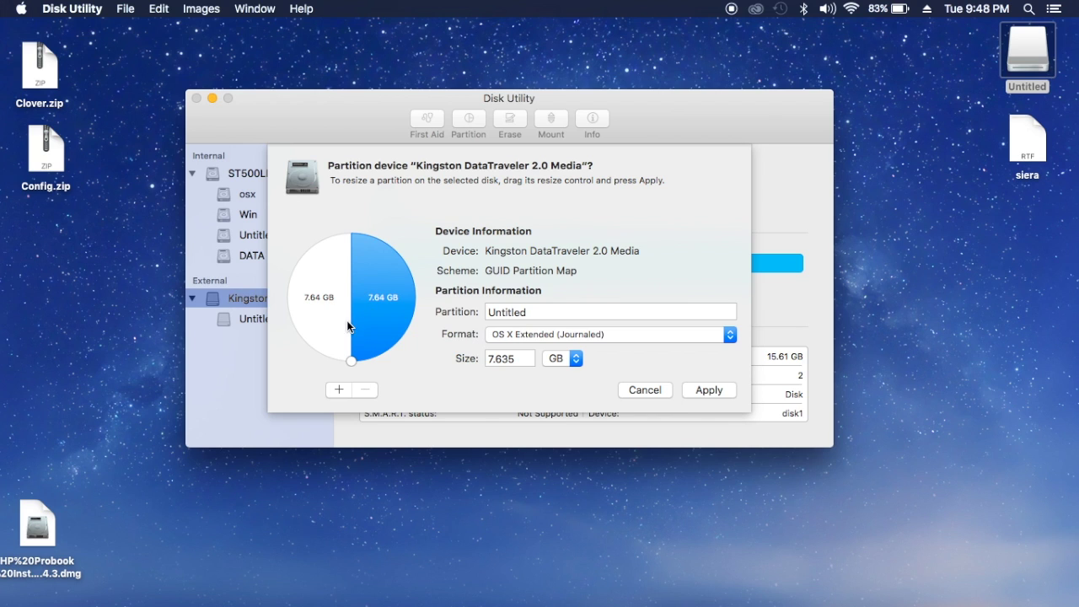
{"action": "left_click", "coordinate": [347, 324]}
{"action": "left_click_drag", "start_coordinate": [351, 360], "coordinate": [335, 259]}
{"action": "left_click", "coordinate": [391, 312]}
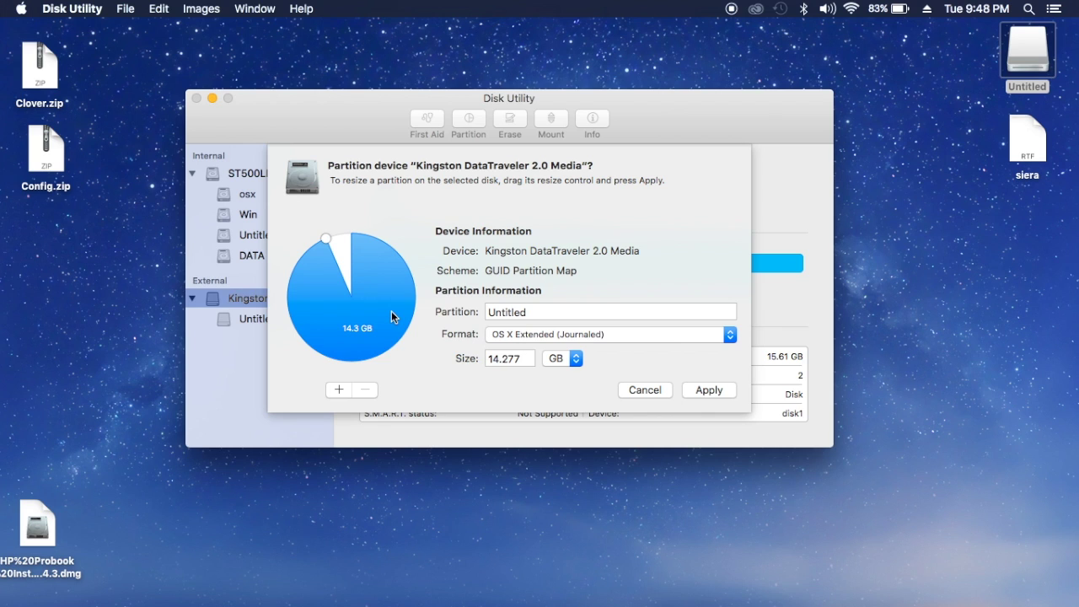
Step: Name the large partition USB and choose OS X Extended (Journaled) as its format
{"action": "double_click", "coordinate": [537, 312]}
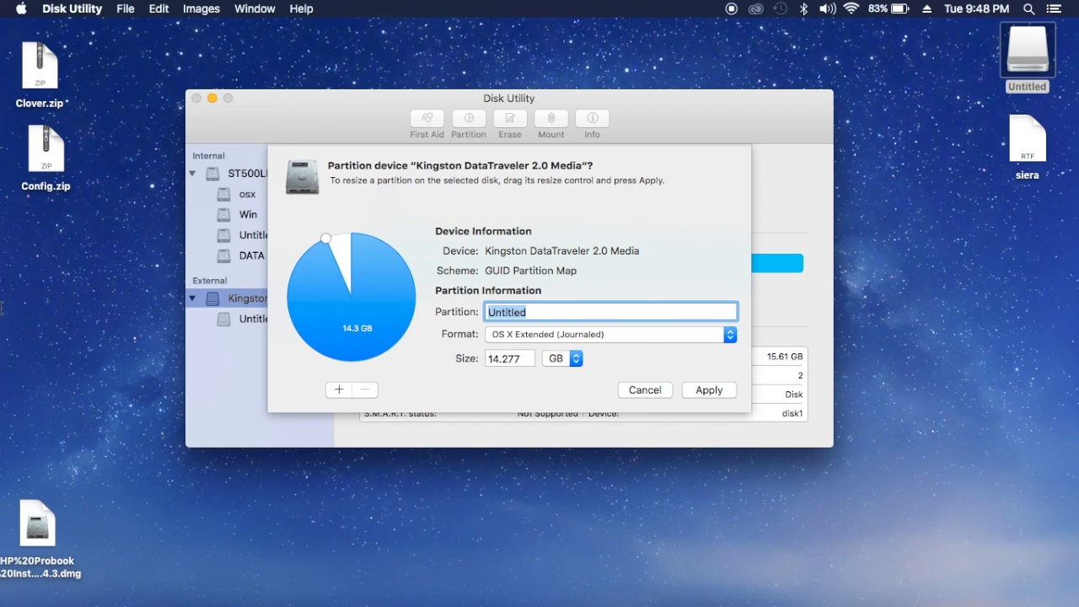
{"action": "type", "text": "USB"}
{"action": "left_click", "coordinate": [730, 336]}
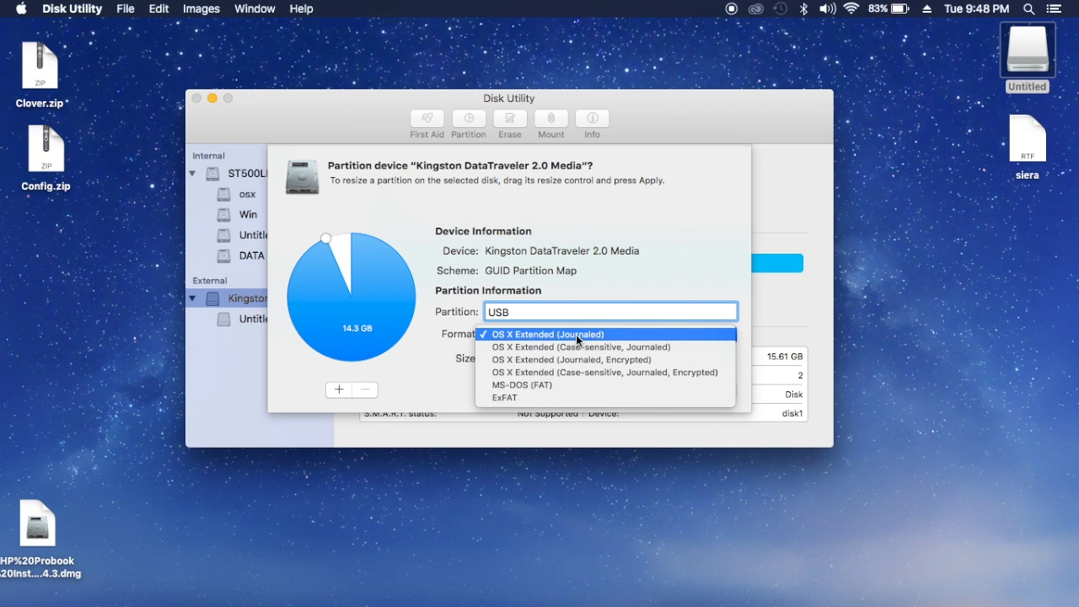
{"action": "left_click", "coordinate": [576, 334]}
Step: Format the small partition as MS-DOS (FAT), name it Clover and apply the partitioning to the disk
{"action": "left_click", "coordinate": [340, 255]}
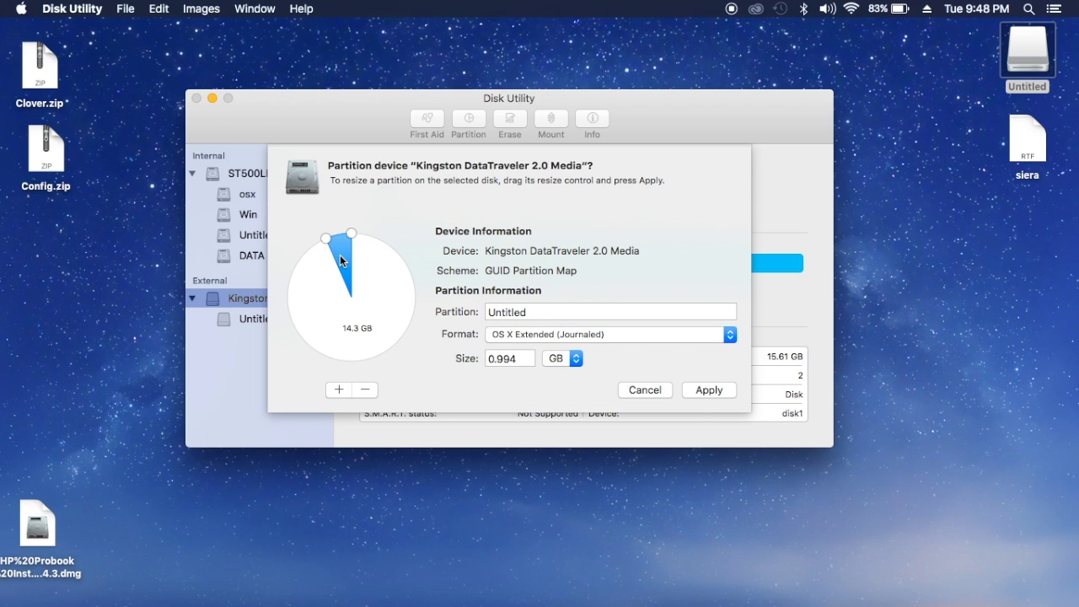
{"action": "left_click", "coordinate": [731, 336]}
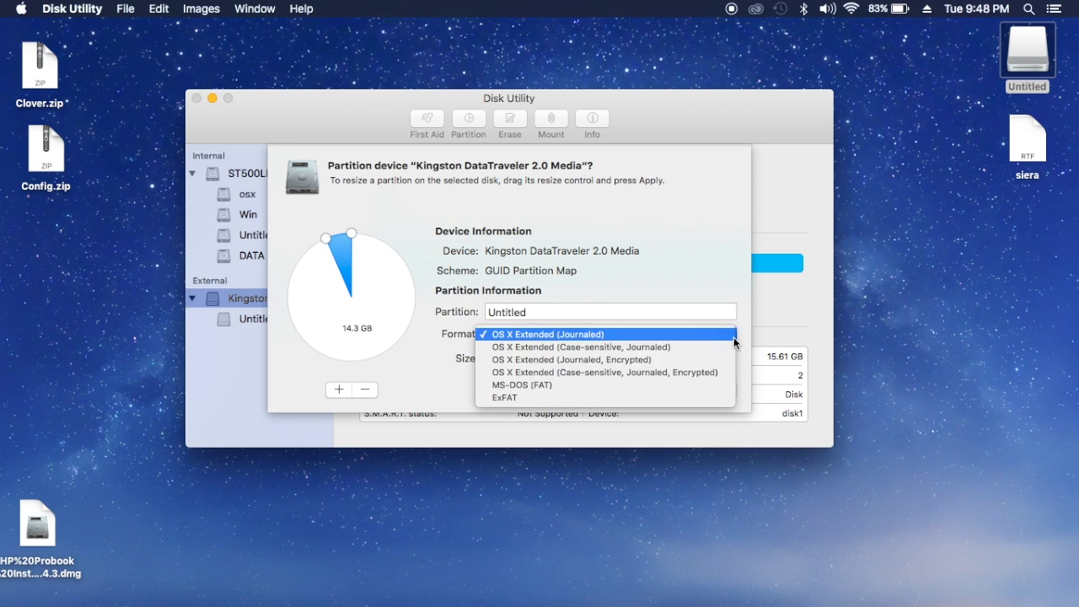
{"action": "left_click", "coordinate": [535, 384]}
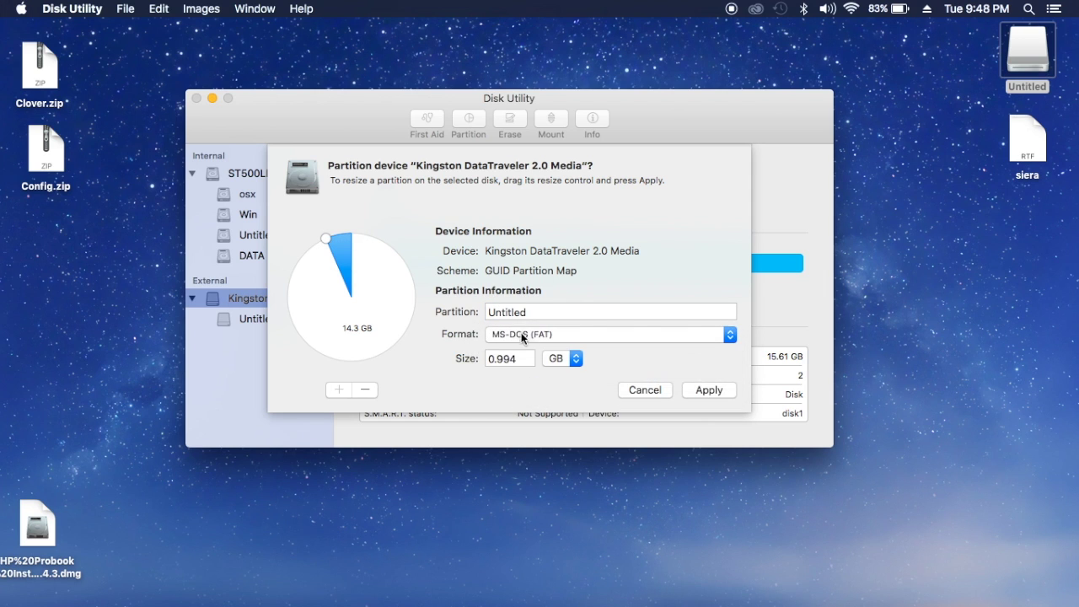
{"action": "left_click_drag", "start_coordinate": [540, 312], "coordinate": [447, 312]}
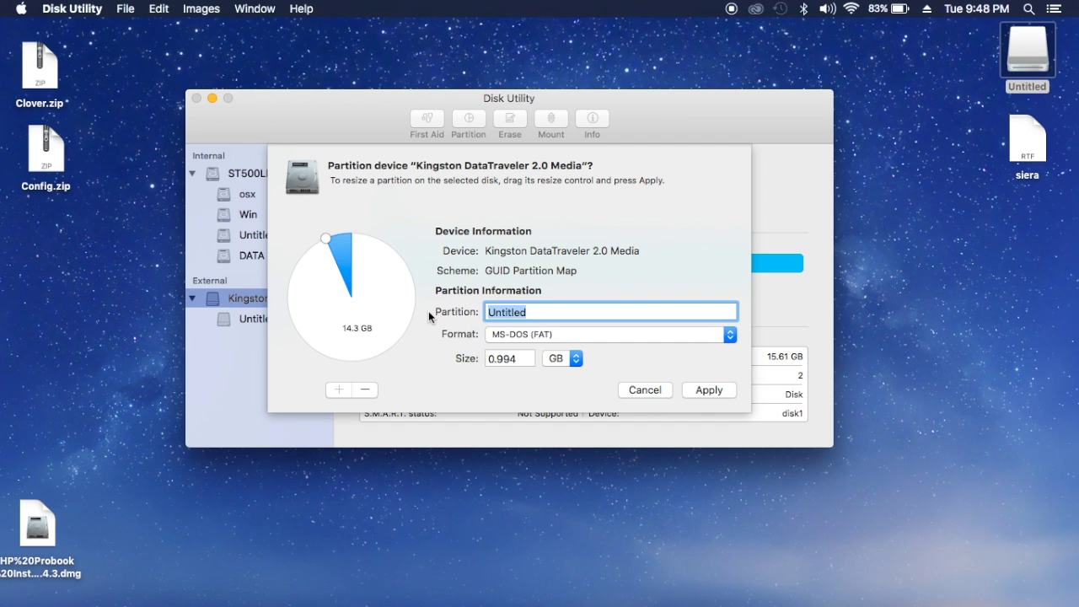
{"action": "type", "text": "Clover"}
{"action": "left_click", "coordinate": [707, 390]}
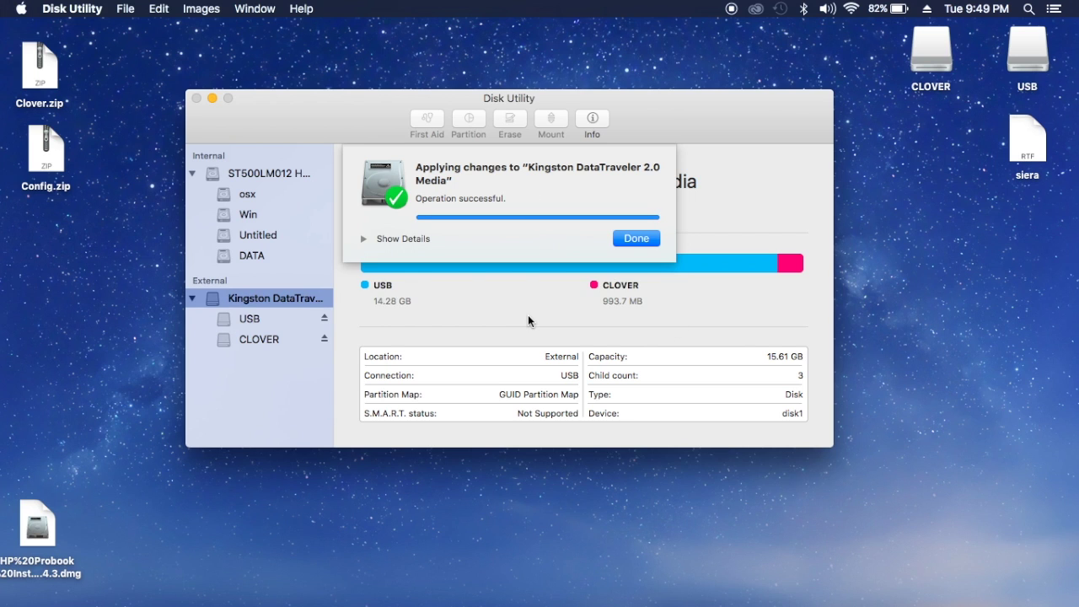
{"action": "left_click", "coordinate": [636, 238]}
{"action": "left_click", "coordinate": [942, 63]}
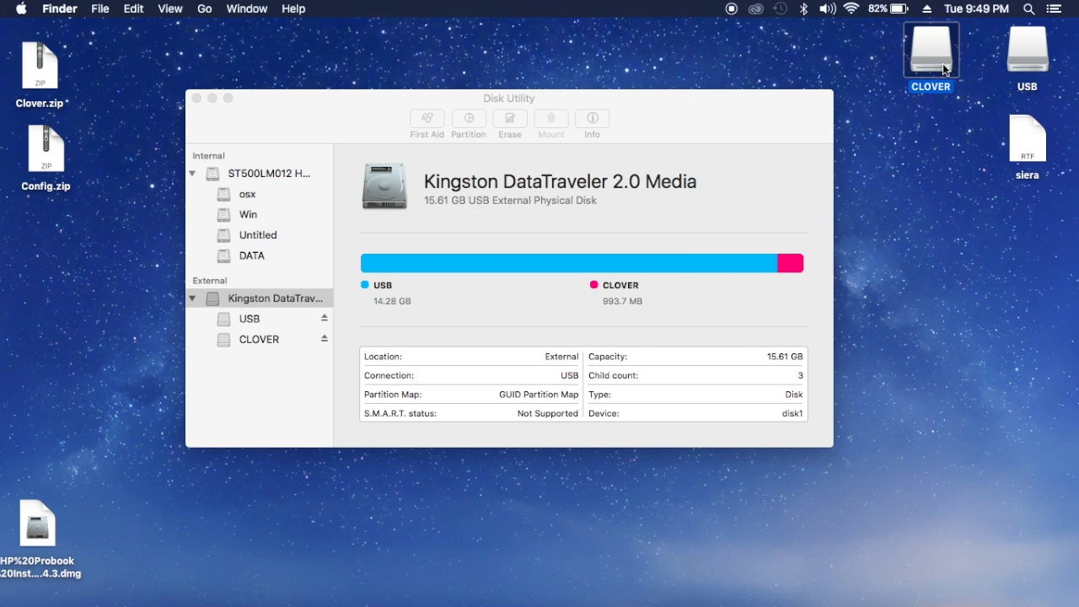
{"action": "left_click", "coordinate": [1038, 68]}
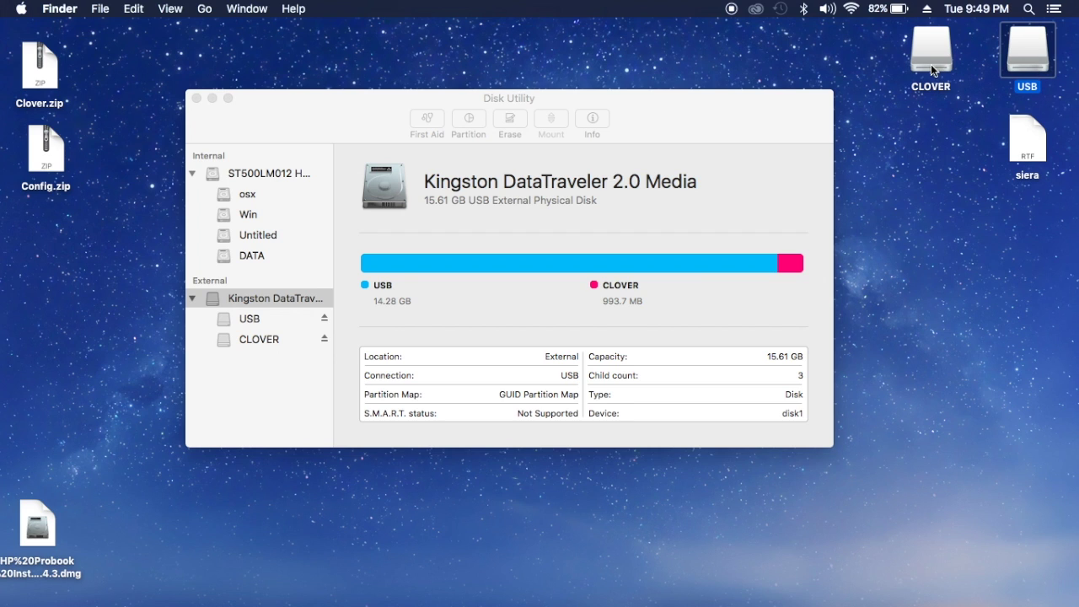
{"action": "left_click", "coordinate": [932, 93]}
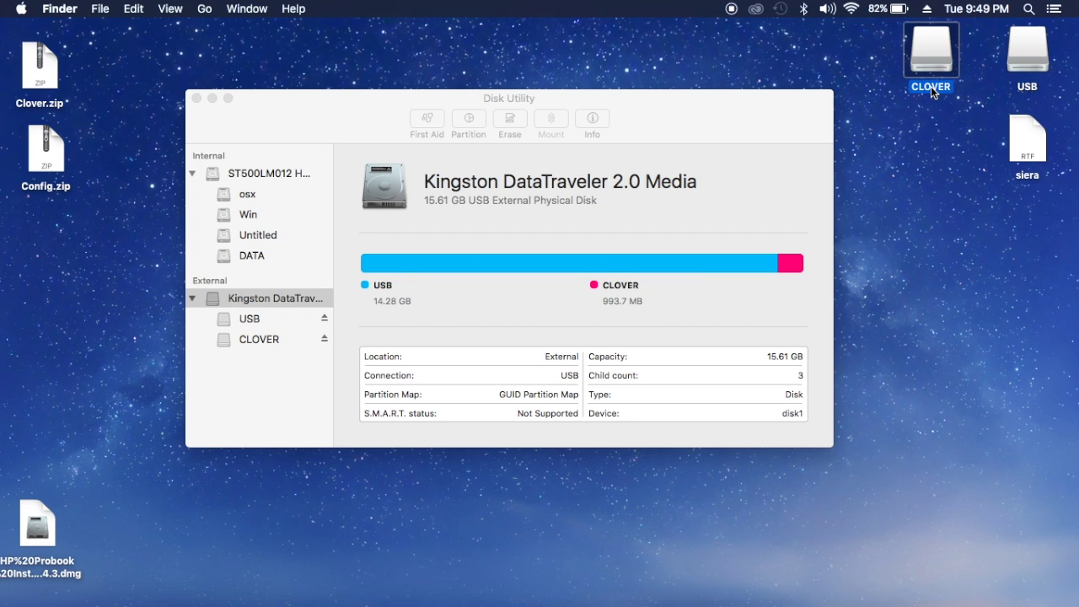
{"action": "left_click", "coordinate": [1034, 92]}
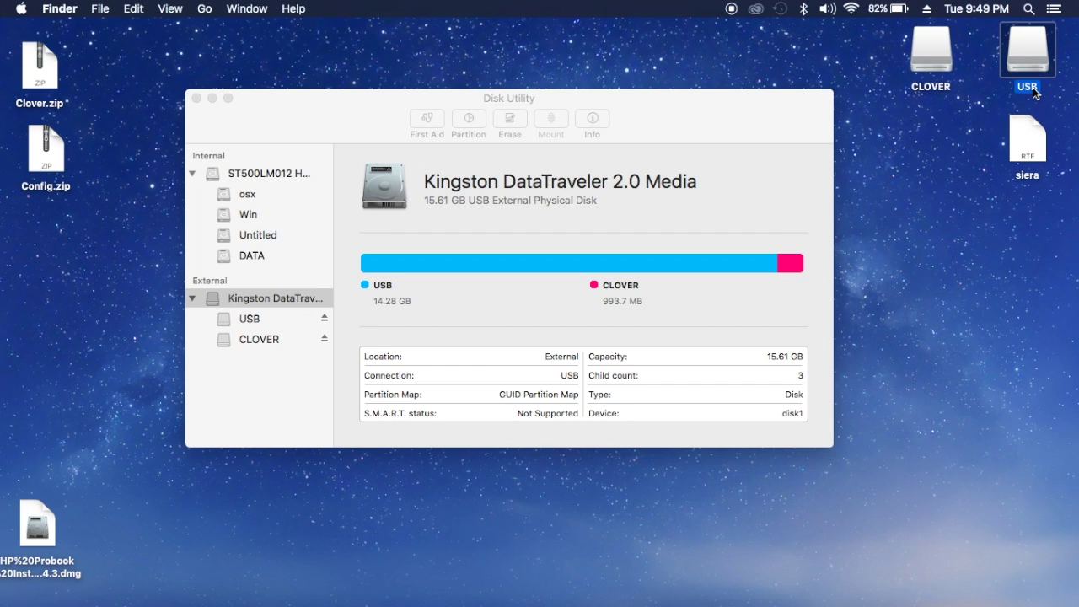
Step: Open the siera text file from the desktop and examine the volume name in its createinstallmedia command
{"action": "double_click", "coordinate": [1023, 154]}
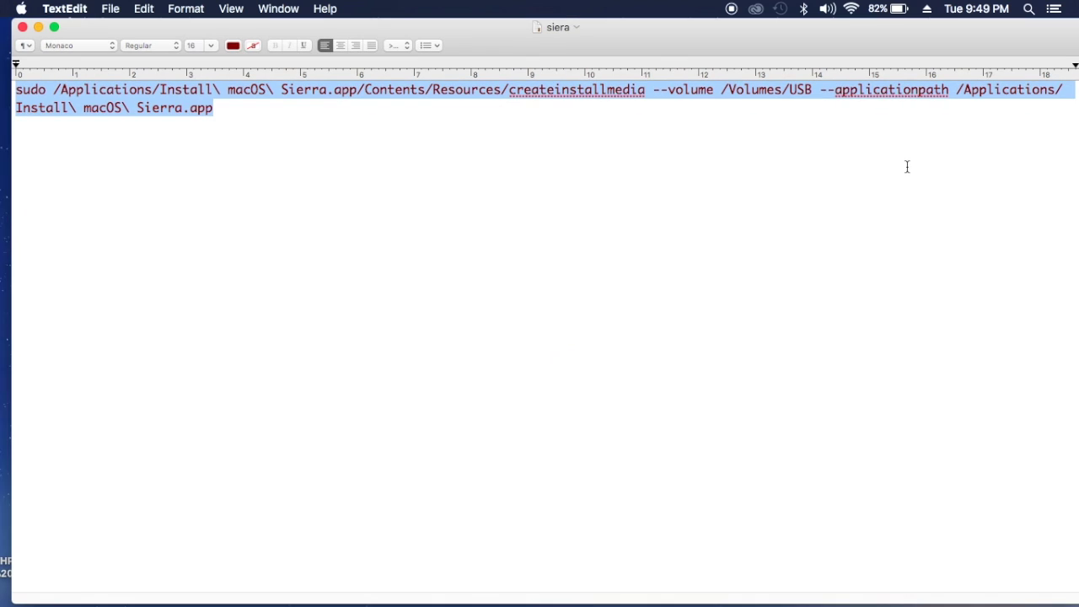
{"action": "left_click", "coordinate": [377, 139]}
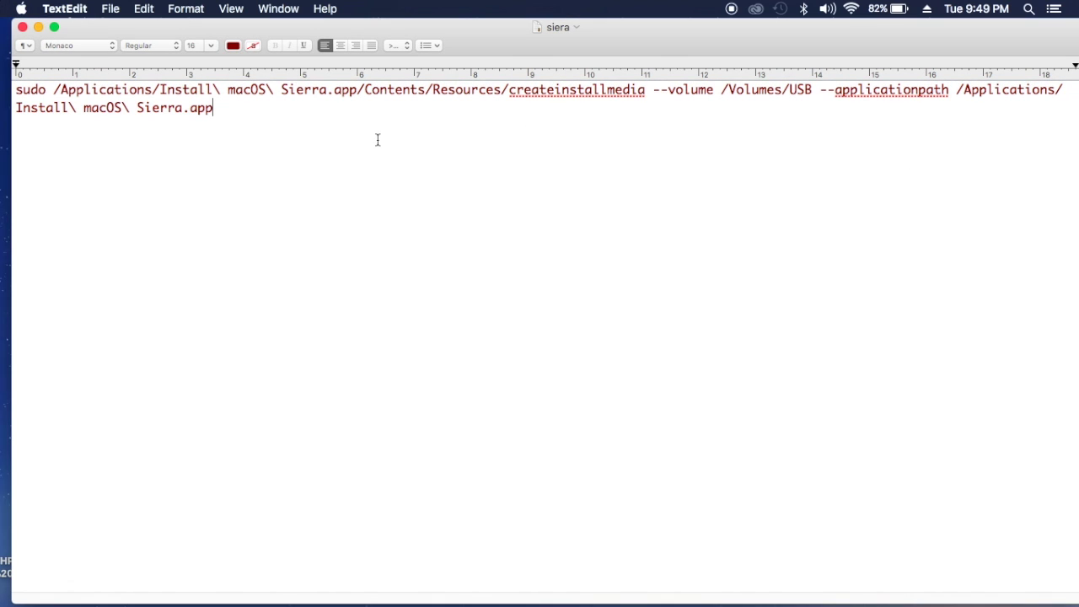
{"action": "mouse_move", "coordinate": [790, 89]}
{"action": "left_mouse_down"}
{"action": "mouse_move", "coordinate": [813, 89]}
{"action": "mouse_move", "coordinate": [796, 91]}
{"action": "left_mouse_up"}
{"action": "left_click", "coordinate": [814, 91]}
{"action": "left_click", "coordinate": [814, 91]}
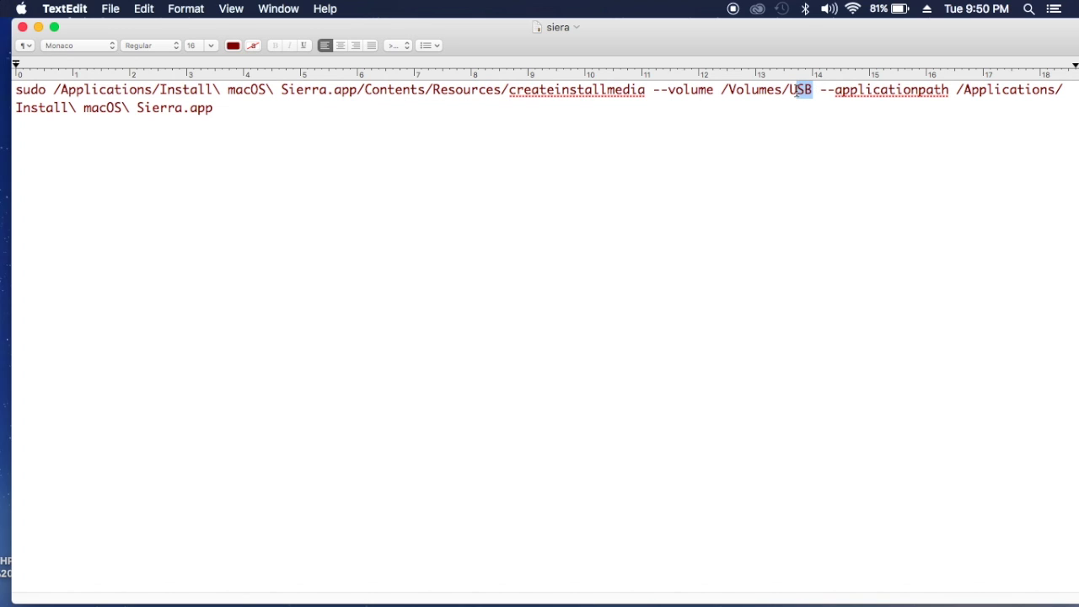
Step: Copy the entire createinstallmedia command from the siera file, then close the file and Disk Utility
{"action": "left_click_drag", "start_coordinate": [233, 122], "coordinate": [39, 89]}
{"action": "left_click", "coordinate": [339, 118]}
{"action": "left_click_drag", "start_coordinate": [211, 109], "coordinate": [85, 108]}
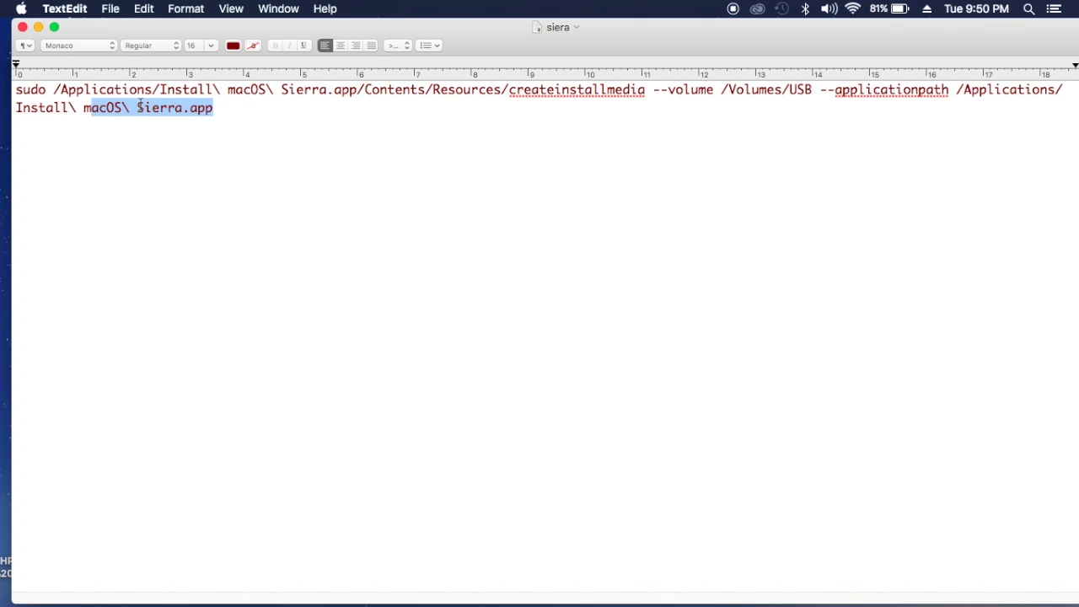
{"action": "left_click_drag", "start_coordinate": [217, 108], "coordinate": [13, 91]}
{"action": "right_click", "coordinate": [78, 91]}
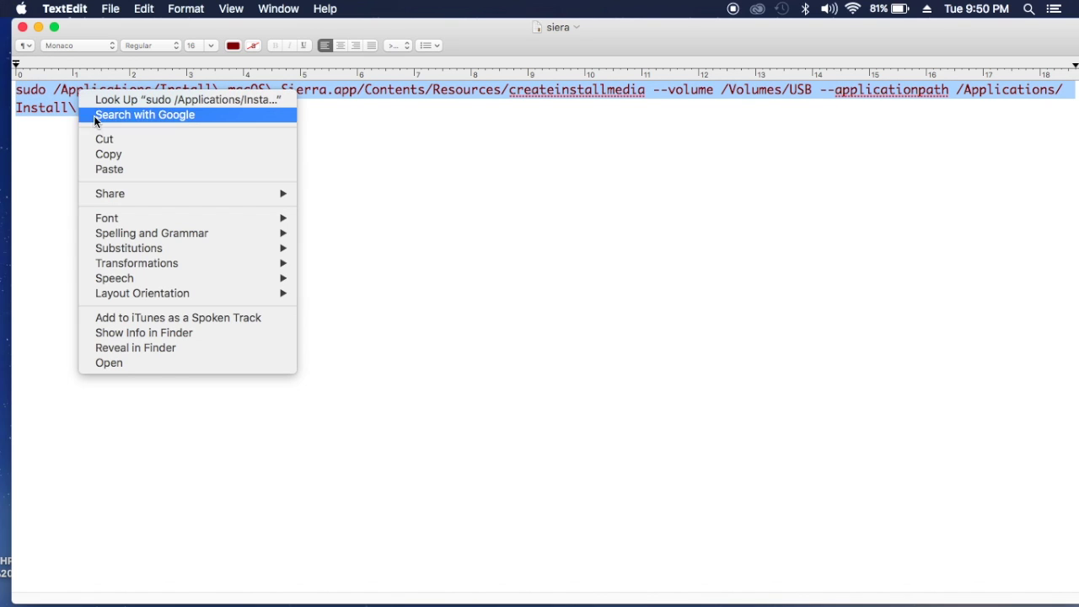
{"action": "left_click", "coordinate": [114, 155]}
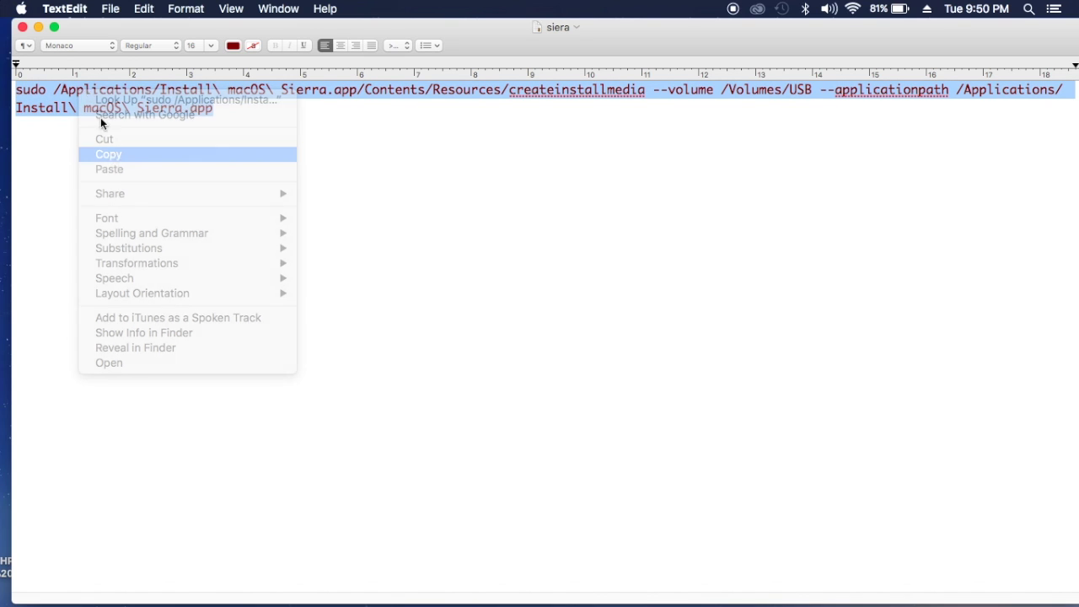
{"action": "left_click", "coordinate": [23, 27]}
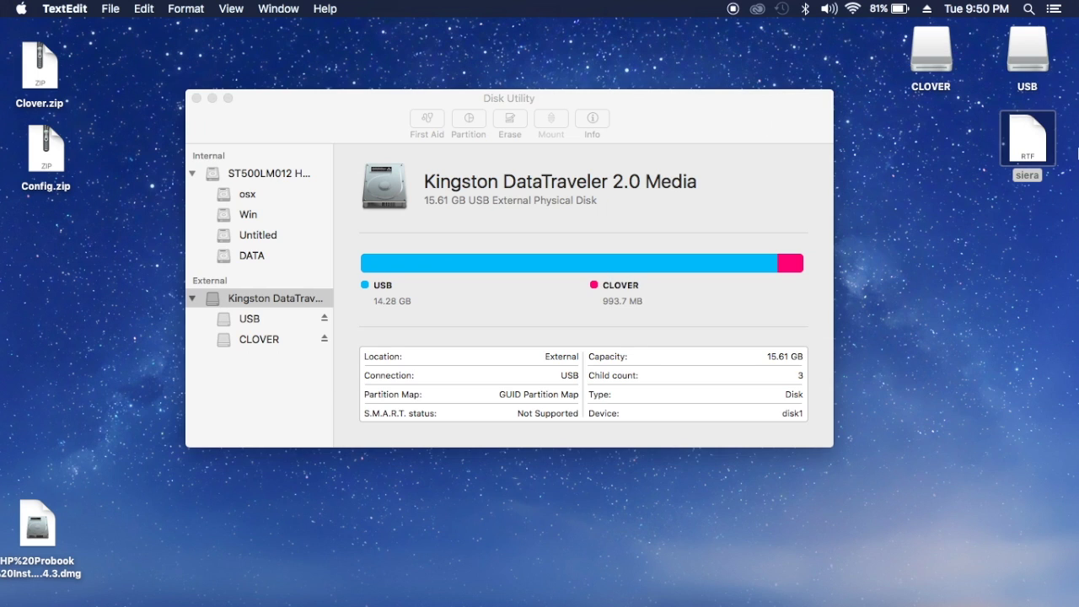
{"action": "left_click", "coordinate": [196, 99]}
Step: Open Terminal and paste the copied createinstallmedia command at the prompt
{"action": "left_click", "coordinate": [1029, 8]}
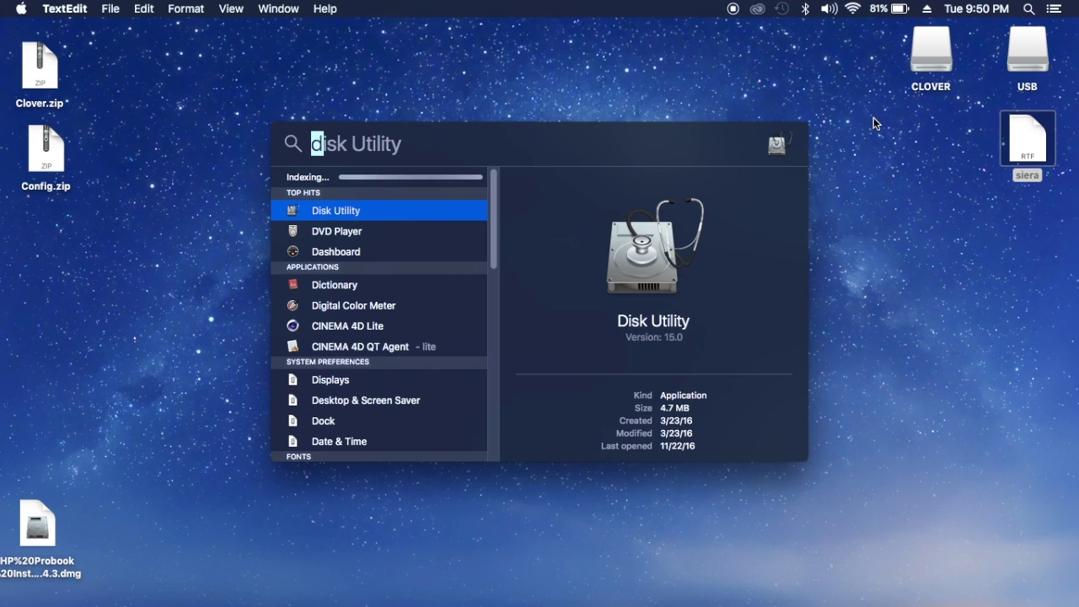
{"action": "type", "text": "terminal"}
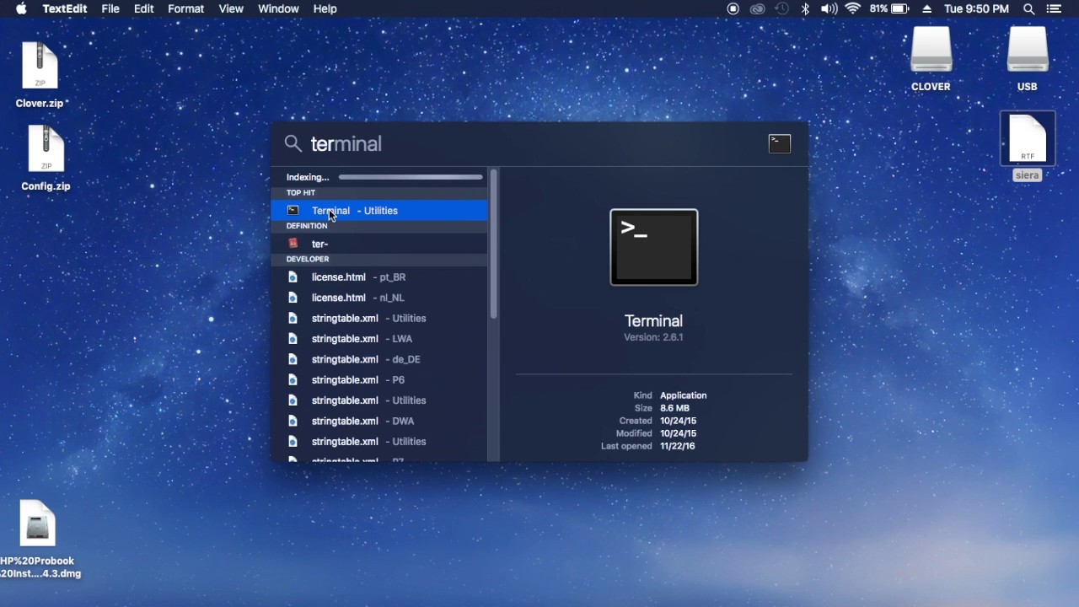
{"action": "left_click", "coordinate": [330, 212]}
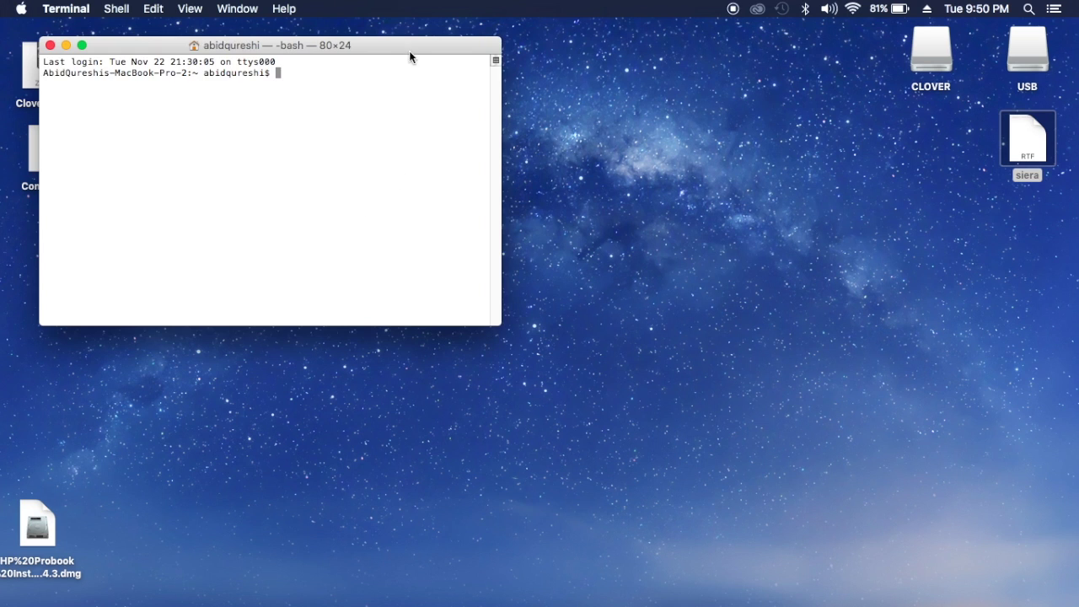
{"action": "left_click_drag", "start_coordinate": [461, 66], "coordinate": [629, 113]}
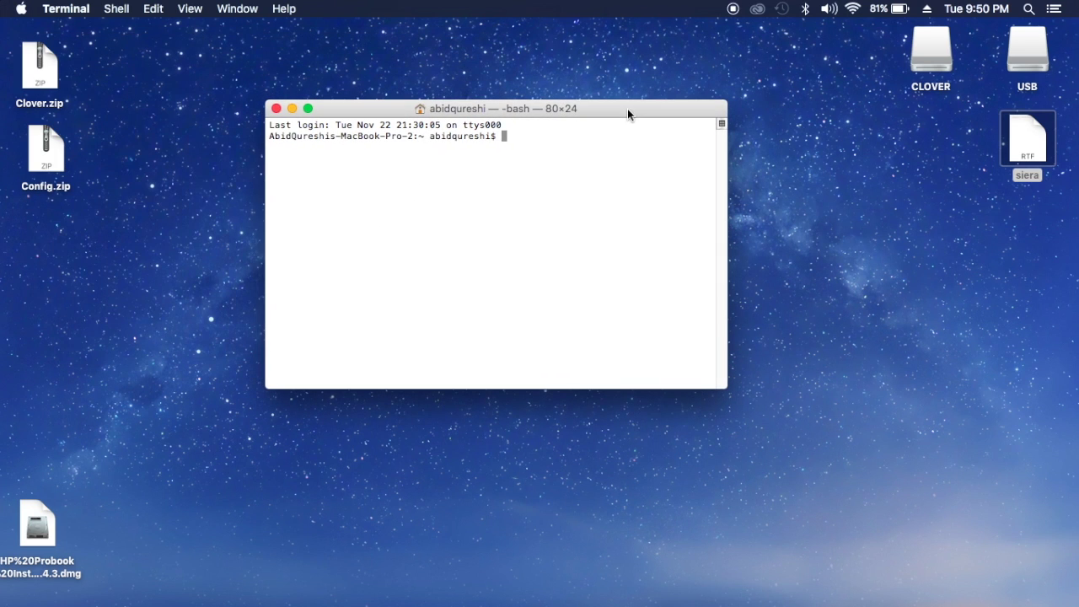
{"action": "right_click", "coordinate": [506, 137]}
{"action": "left_click", "coordinate": [540, 156]}
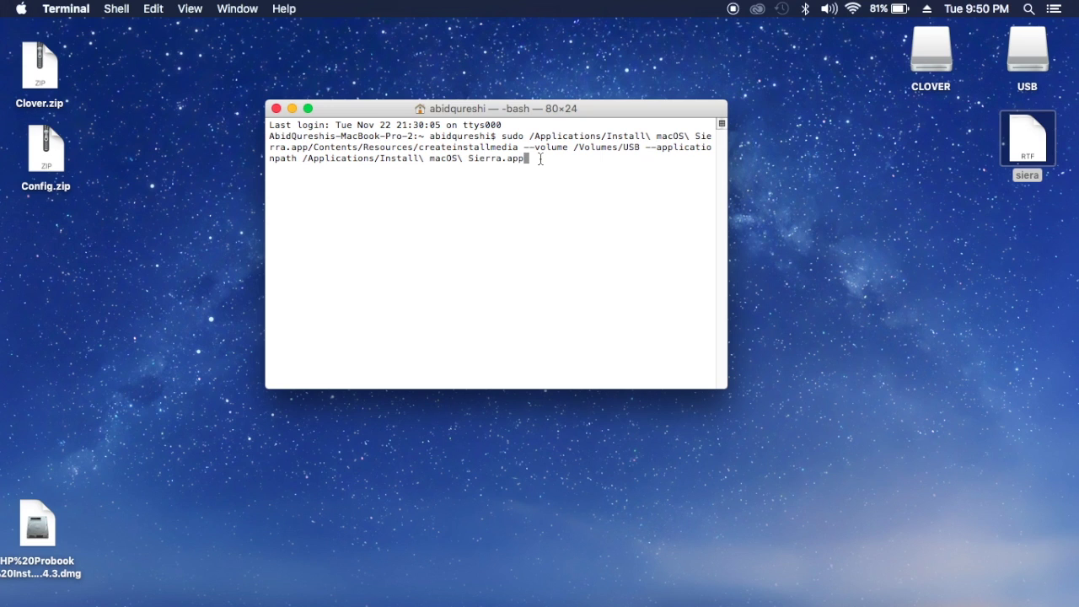
Step: Run the createinstallmedia command, enter the account password and confirm erasing the USB volume with y
{"action": "key", "text": "Return"}
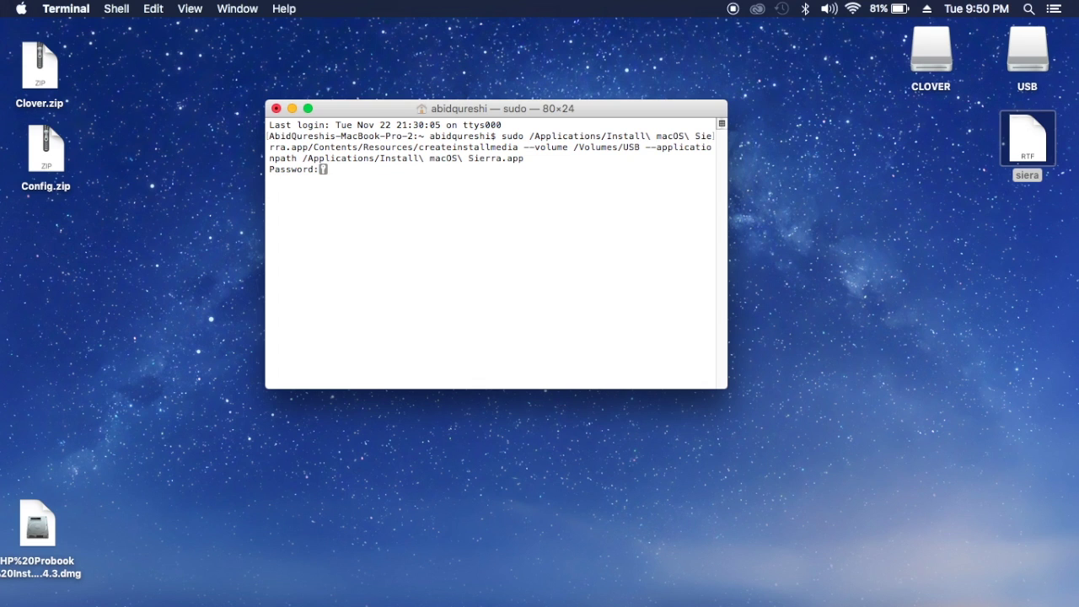
{"action": "key", "text": "Return"}
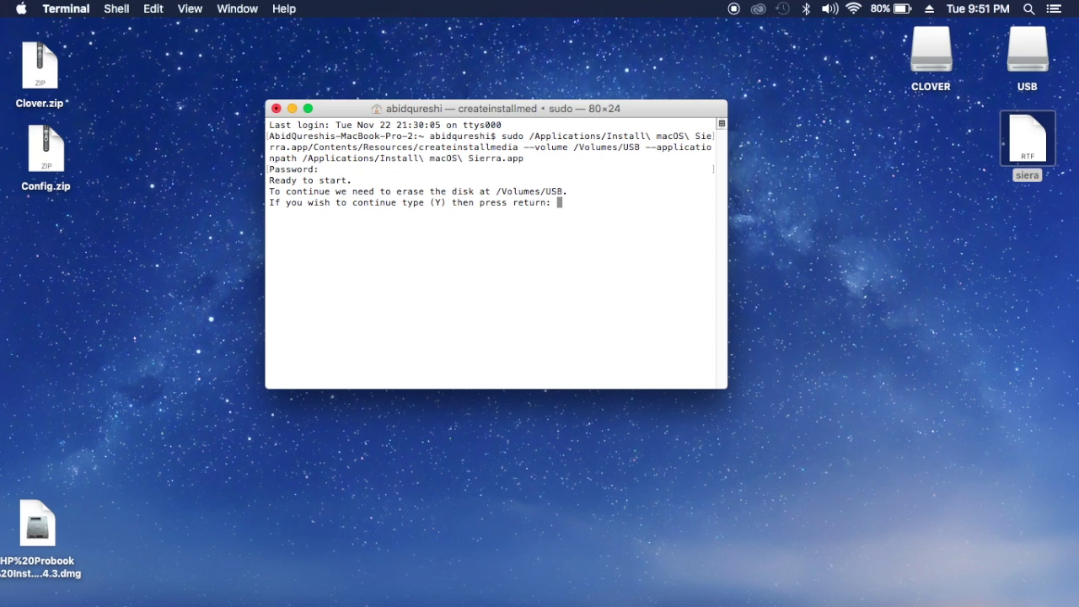
{"action": "type", "text": "y"}
{"action": "key", "text": "Return"}
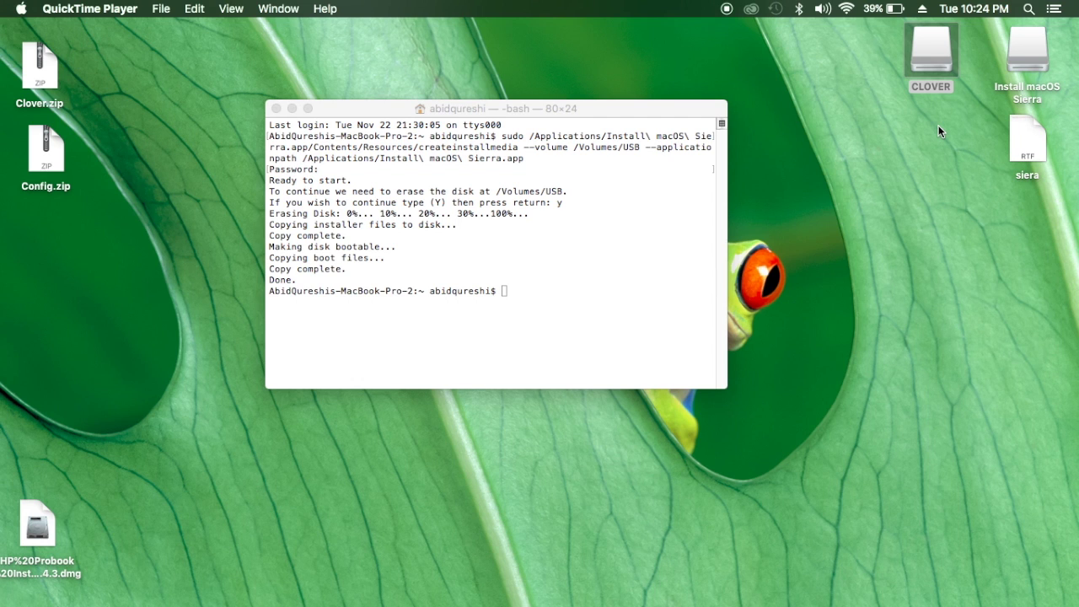
Step: Switch to Chrome and examine the HP Probook laptops Dropbox page, its address and its Clover and Config archives, then minimize the browser
{"action": "left_click", "coordinate": [926, 53]}
{"action": "left_click", "coordinate": [907, 171]}
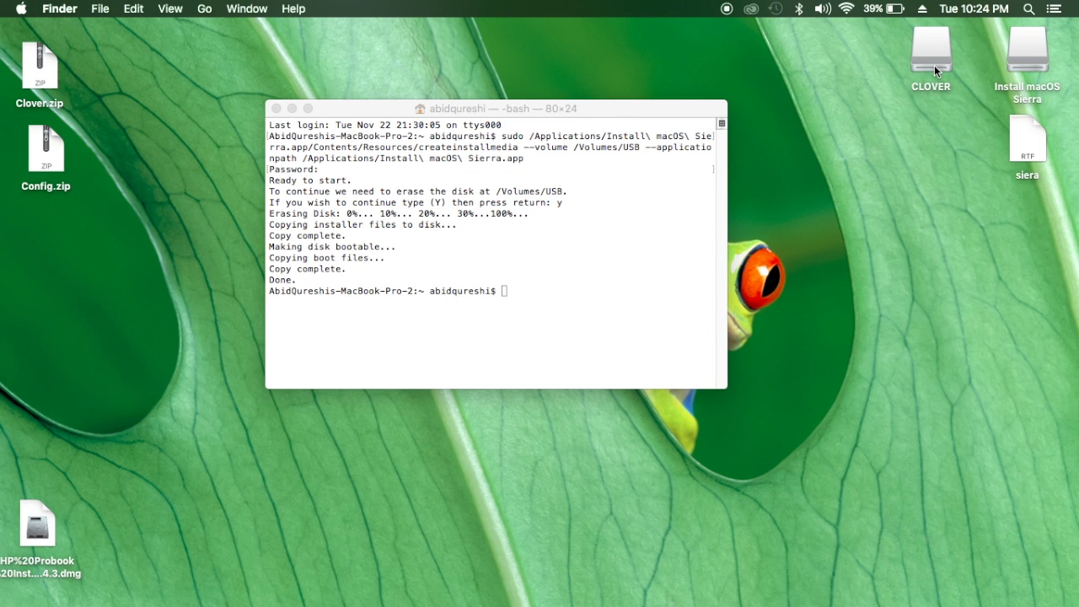
{"action": "mouse_move", "coordinate": [574, 595]}
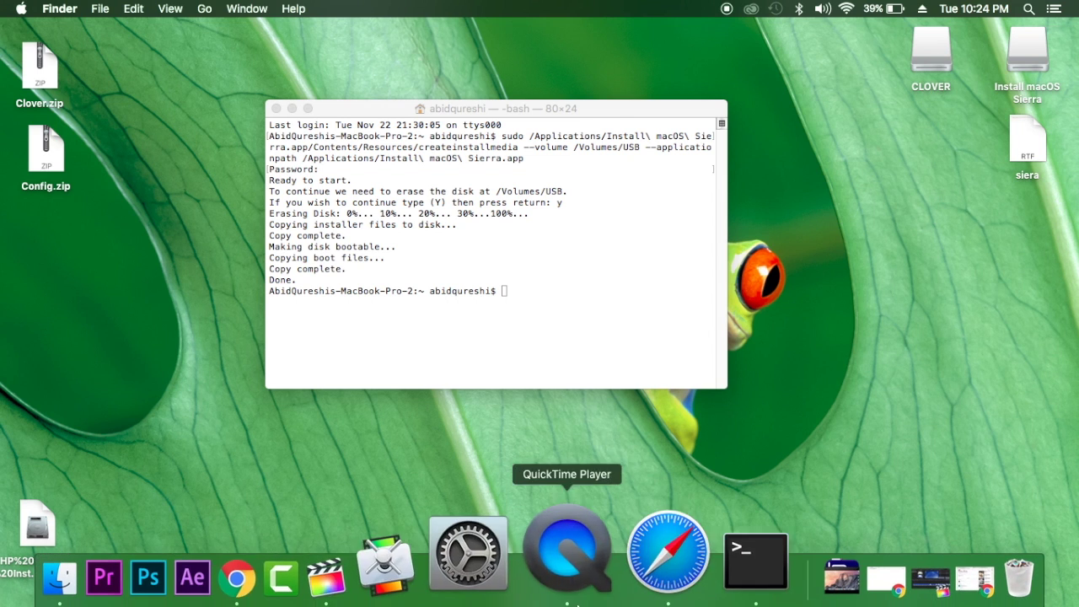
{"action": "left_click", "coordinate": [346, 550]}
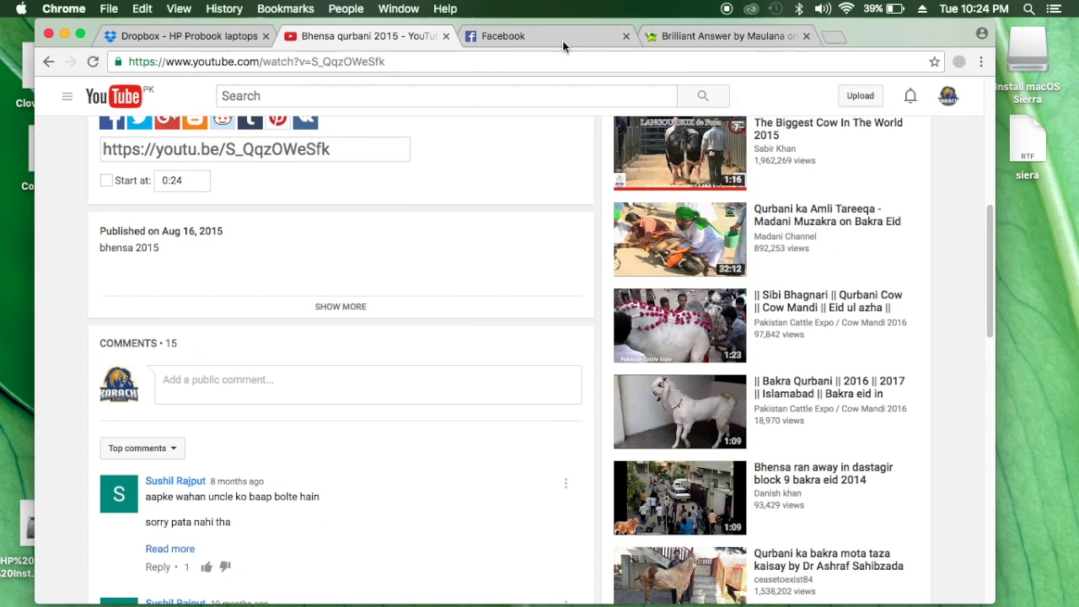
{"action": "left_click", "coordinate": [182, 37]}
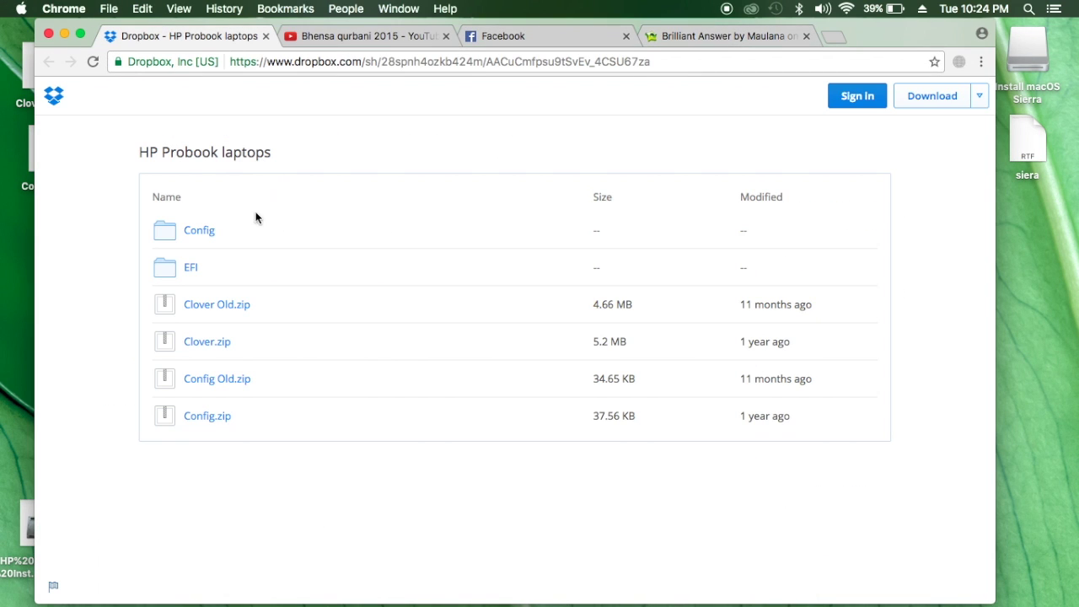
{"action": "left_click_drag", "start_coordinate": [652, 61], "coordinate": [231, 61]}
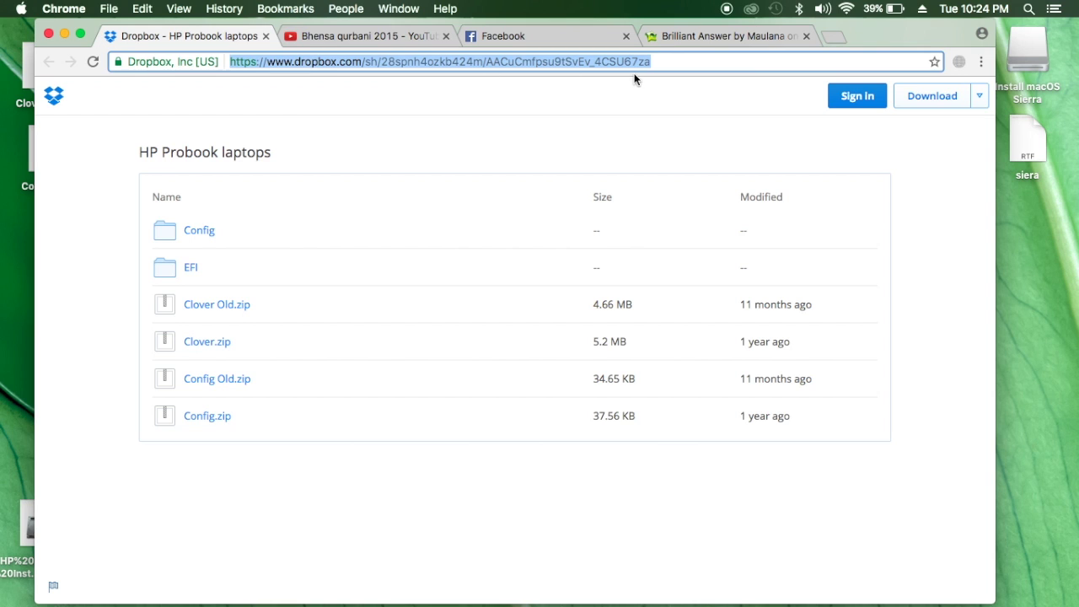
{"action": "left_click", "coordinate": [654, 94]}
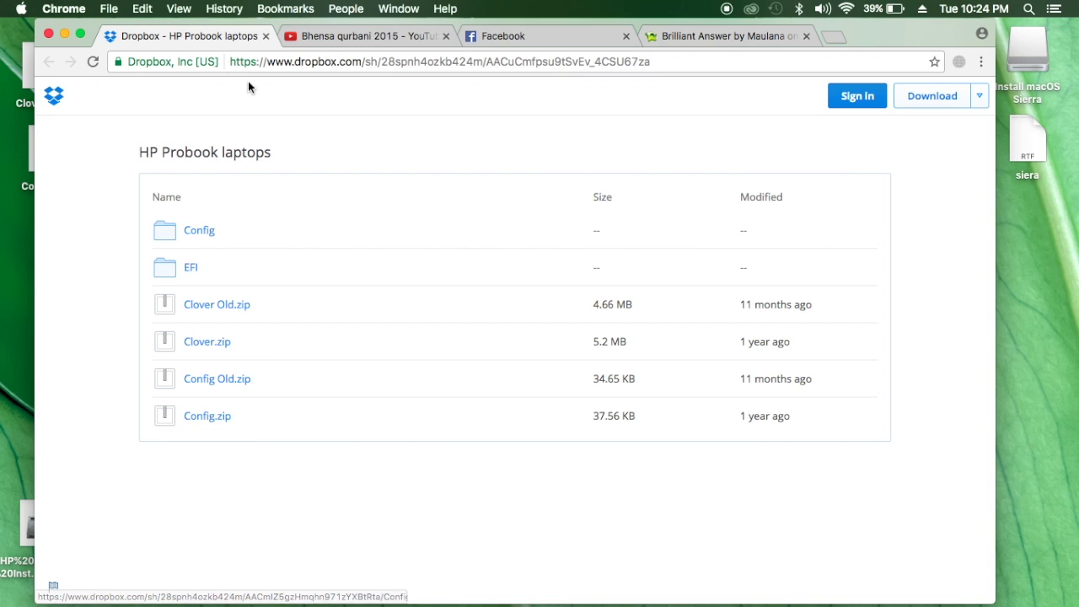
{"action": "left_click", "coordinate": [64, 34]}
Step: Extract Clover.zip on the desktop
{"action": "left_click", "coordinate": [52, 81]}
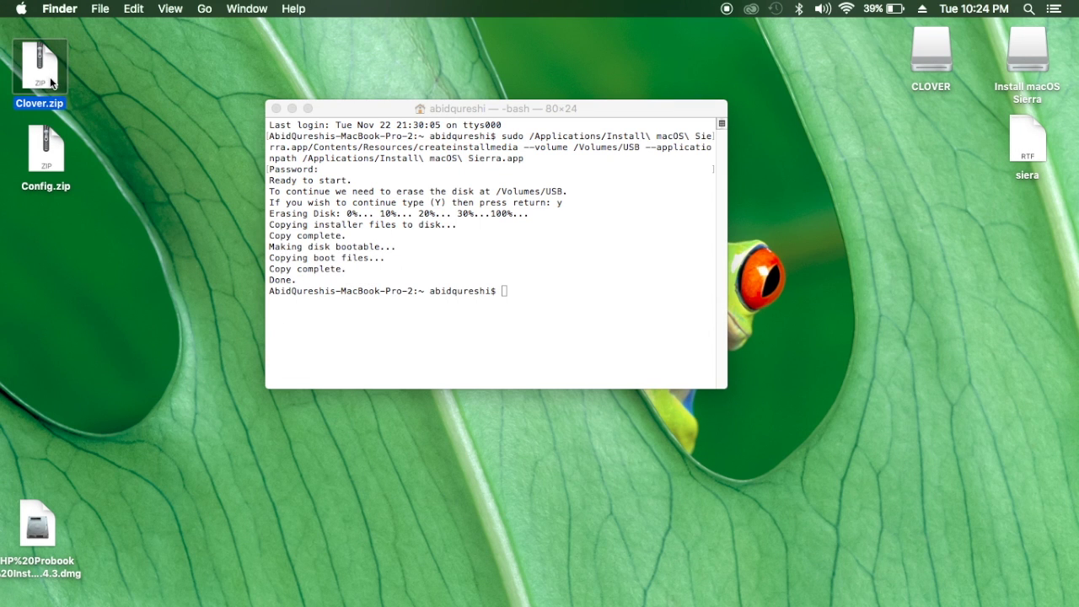
{"action": "left_click_drag", "start_coordinate": [58, 83], "coordinate": [72, 84]}
{"action": "right_click", "coordinate": [61, 74]}
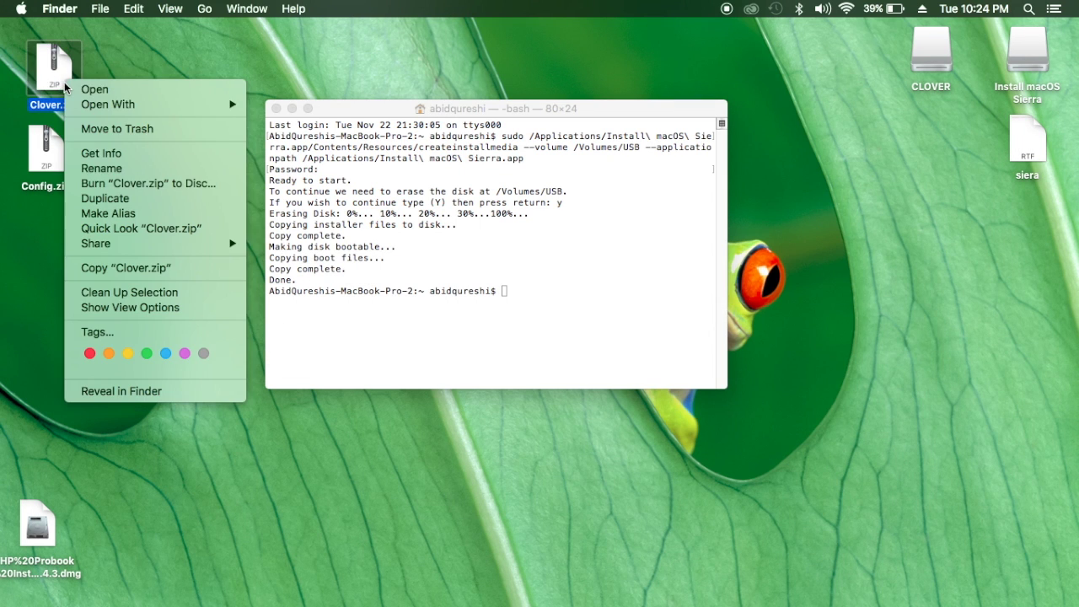
{"action": "left_click", "coordinate": [94, 88]}
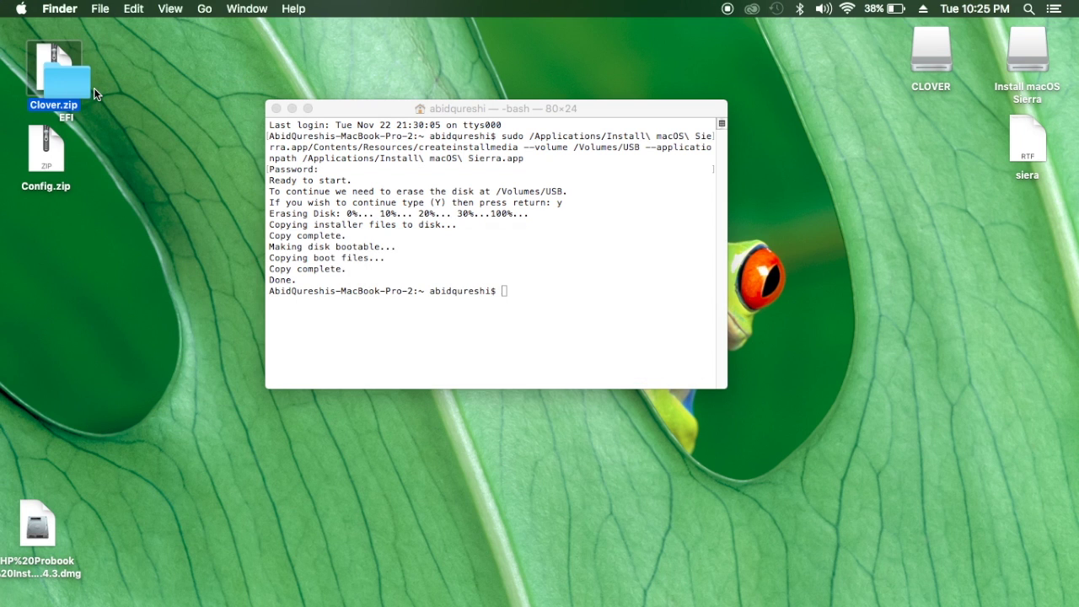
Step: Copy the extracted EFI folder to the CLOVER volume and open that volume's window
{"action": "left_click_drag", "start_coordinate": [86, 82], "coordinate": [939, 57]}
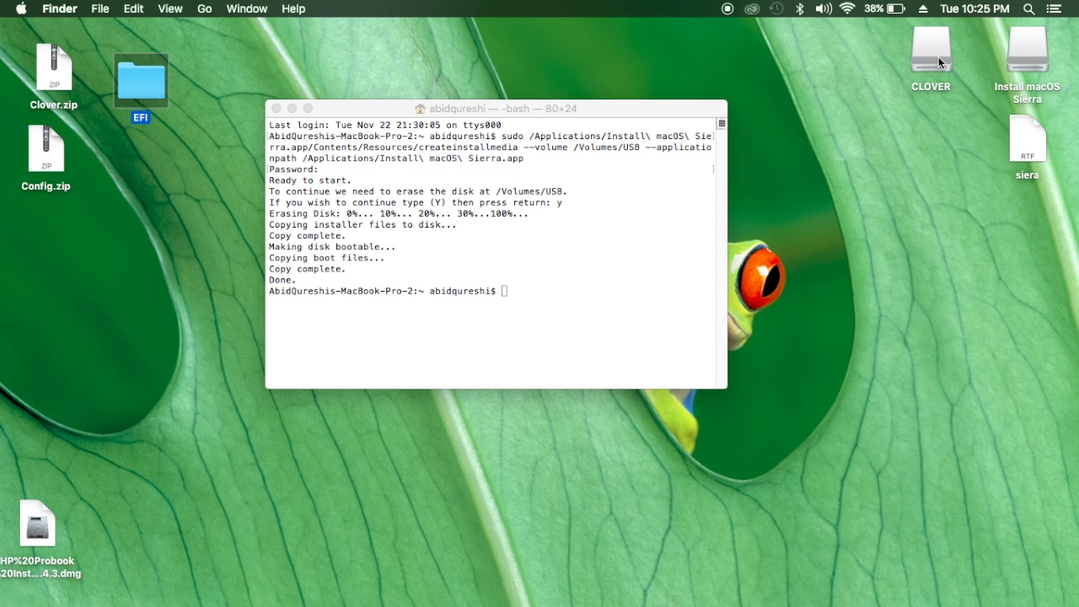
{"action": "double_click", "coordinate": [938, 56]}
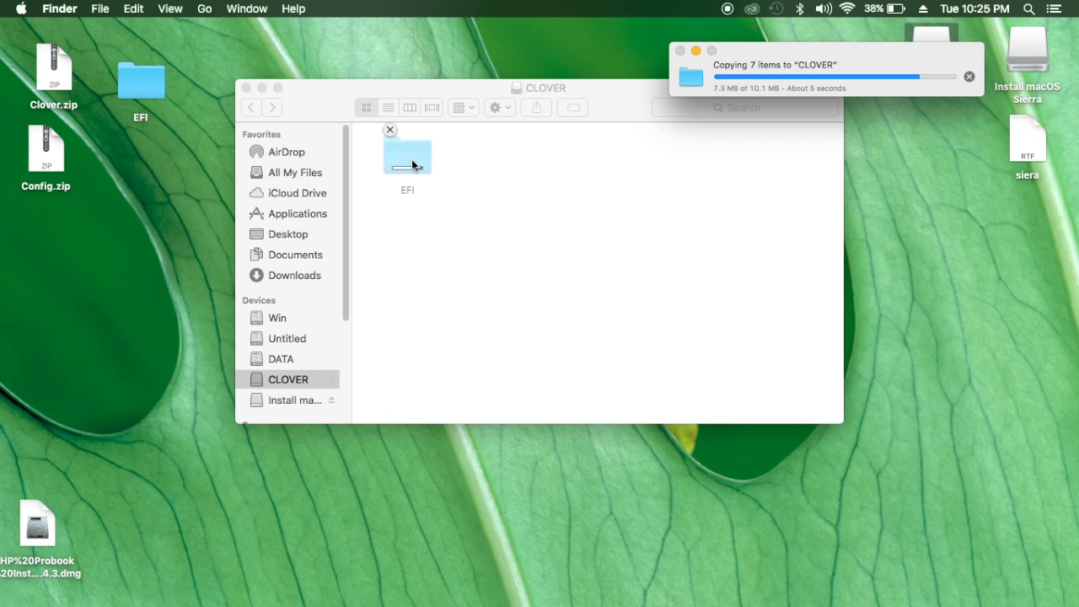
{"action": "left_click_drag", "start_coordinate": [543, 117], "coordinate": [681, 230]}
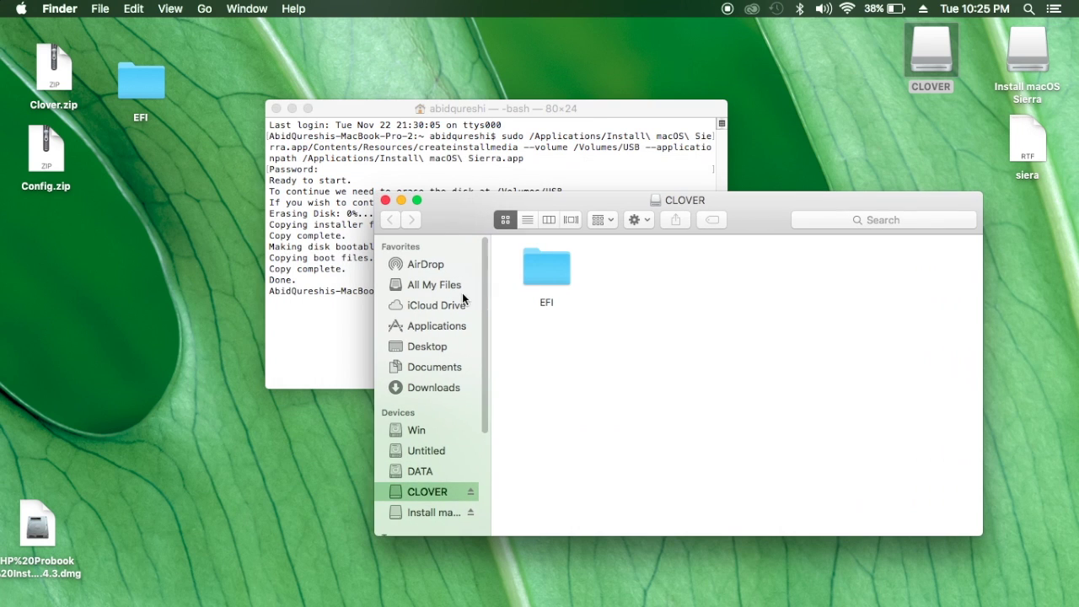
Step: Examine the contents of the copied EFI folder and its CLOVER subfolder, then return to the volume's root
{"action": "double_click", "coordinate": [546, 274]}
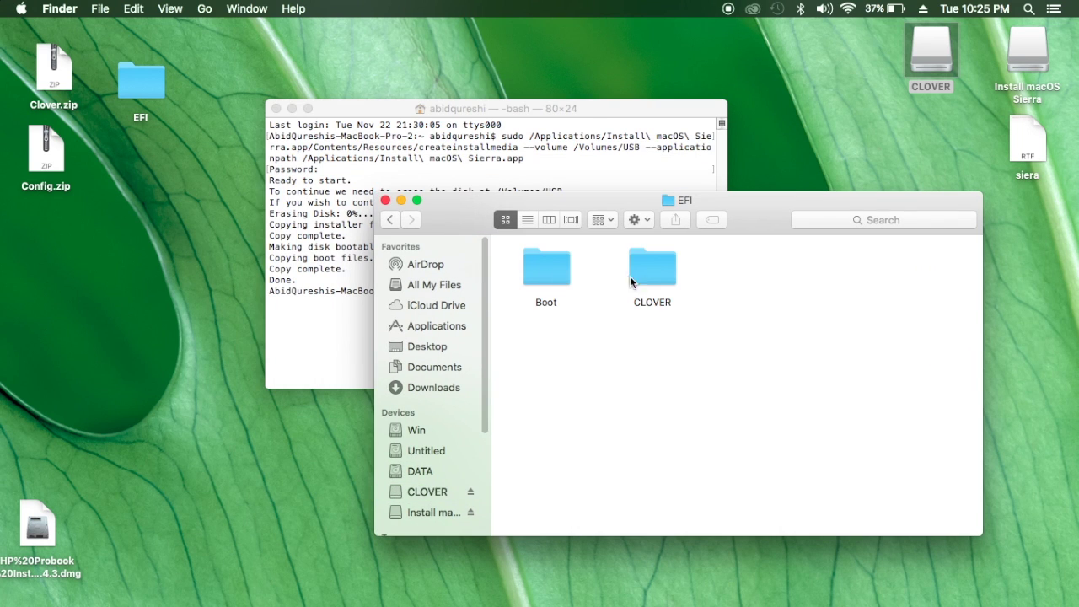
{"action": "left_click", "coordinate": [671, 278]}
{"action": "double_click", "coordinate": [671, 276]}
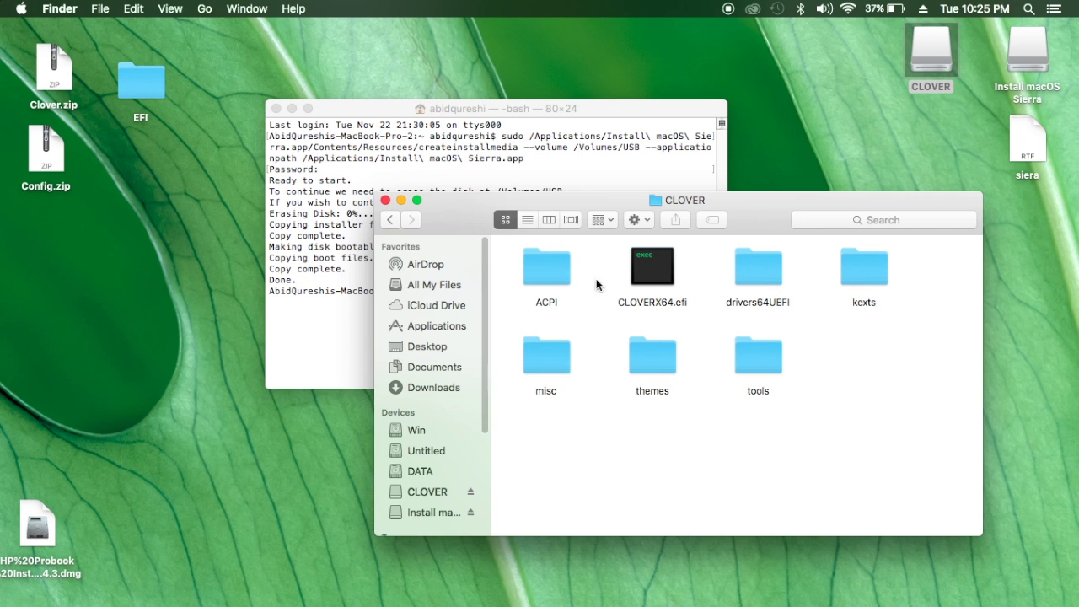
{"action": "left_click", "coordinate": [390, 219]}
{"action": "left_click", "coordinate": [390, 219]}
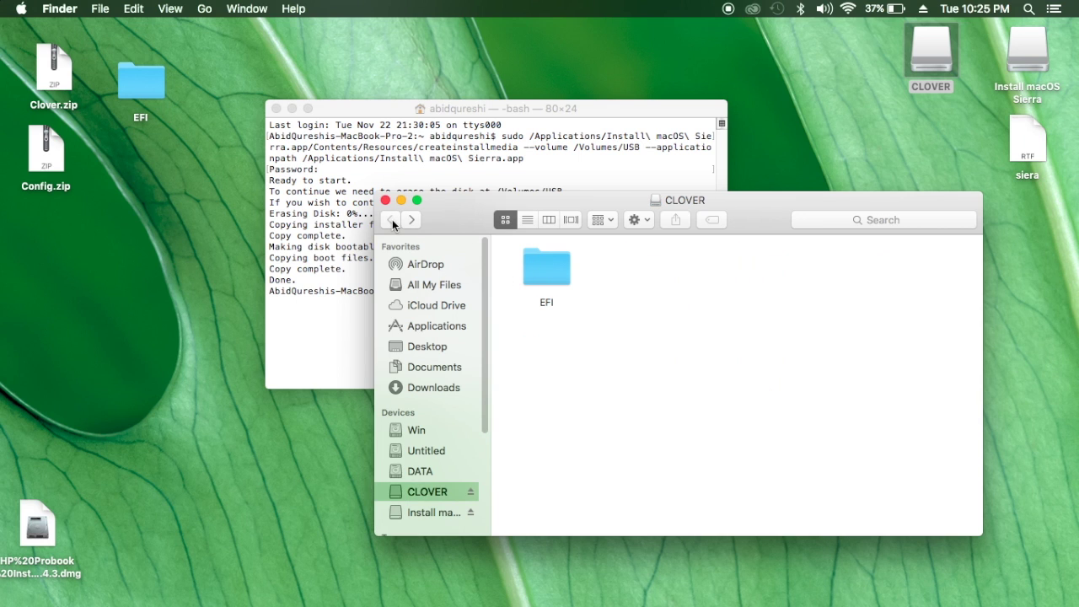
{"action": "left_click", "coordinate": [557, 269]}
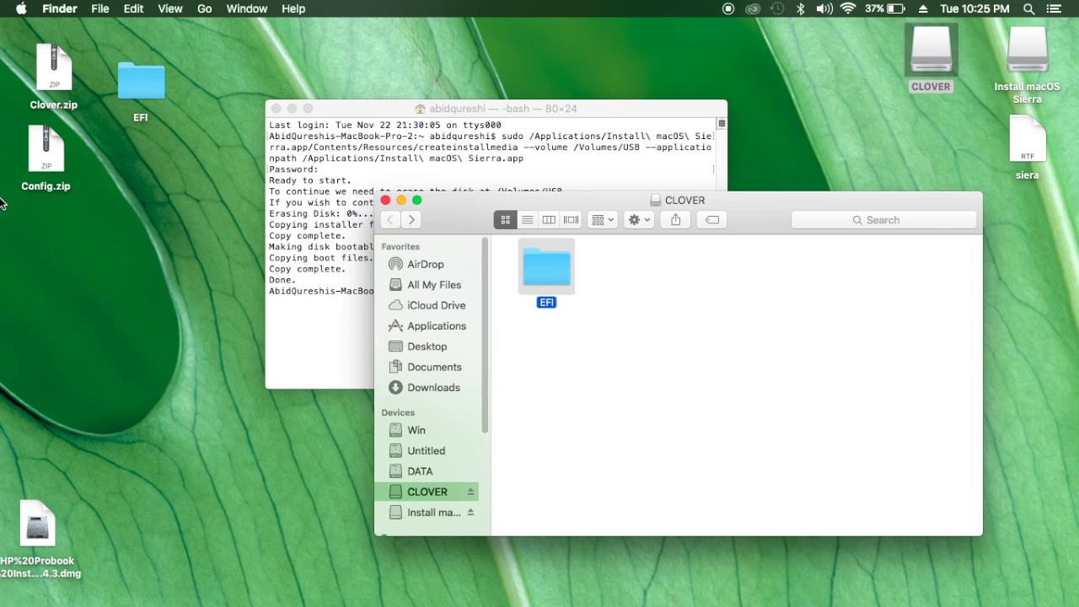
Step: Extract Config.zip on the desktop and move the resulting Config folder to a free spot below the archives
{"action": "left_click", "coordinate": [52, 154]}
{"action": "right_click", "coordinate": [52, 171]}
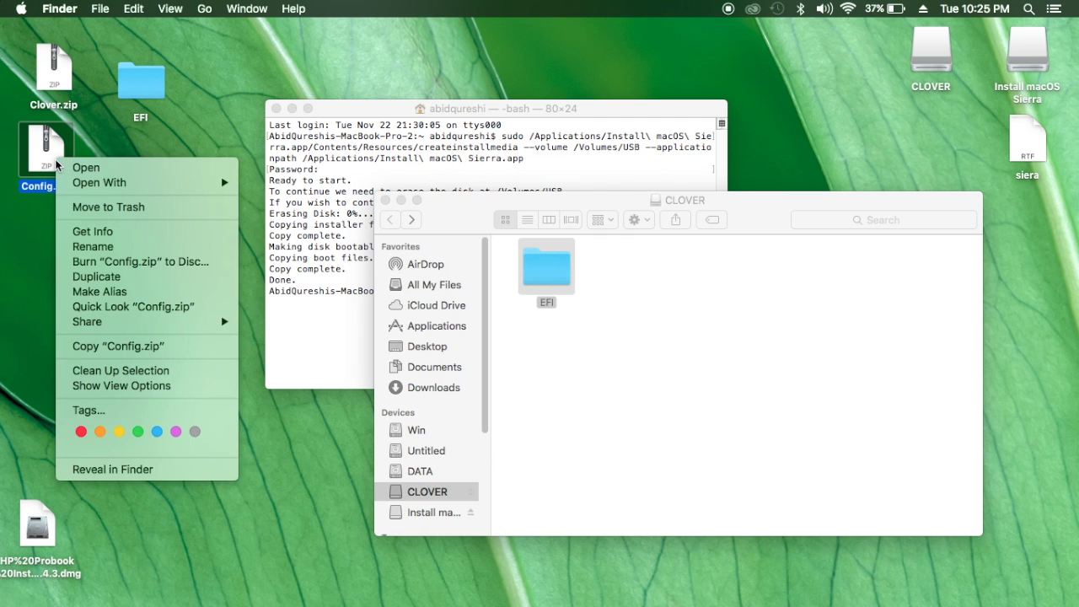
{"action": "left_click", "coordinate": [89, 165]}
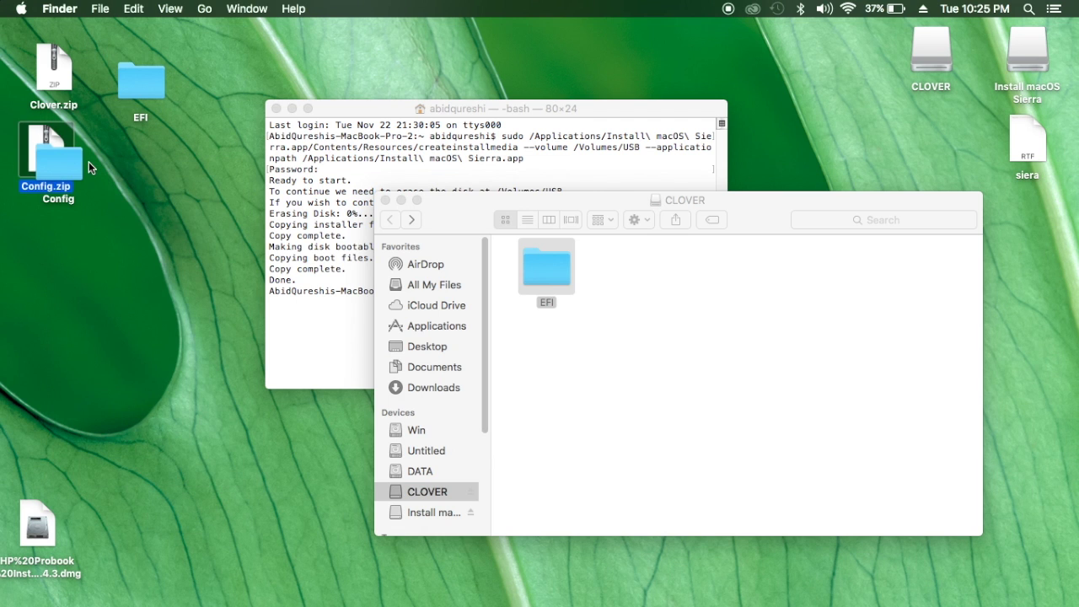
{"action": "left_click_drag", "start_coordinate": [74, 160], "coordinate": [138, 265]}
Step: Open the Config folder beside the CLOVER window and go into its HD4000 1366x768 subfolder
{"action": "left_click_drag", "start_coordinate": [607, 198], "coordinate": [700, 219]}
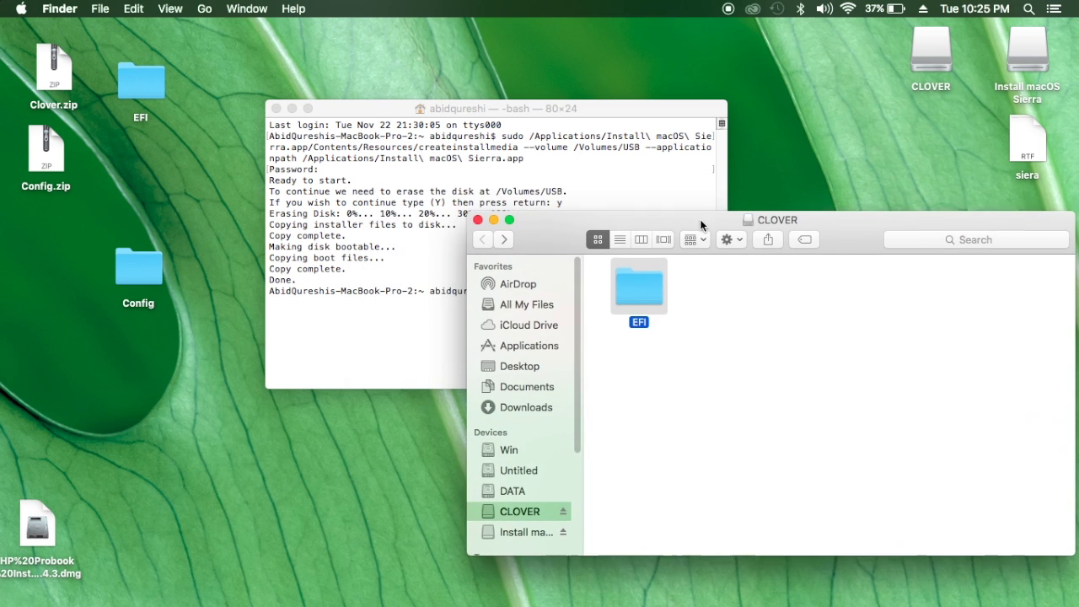
{"action": "double_click", "coordinate": [149, 268]}
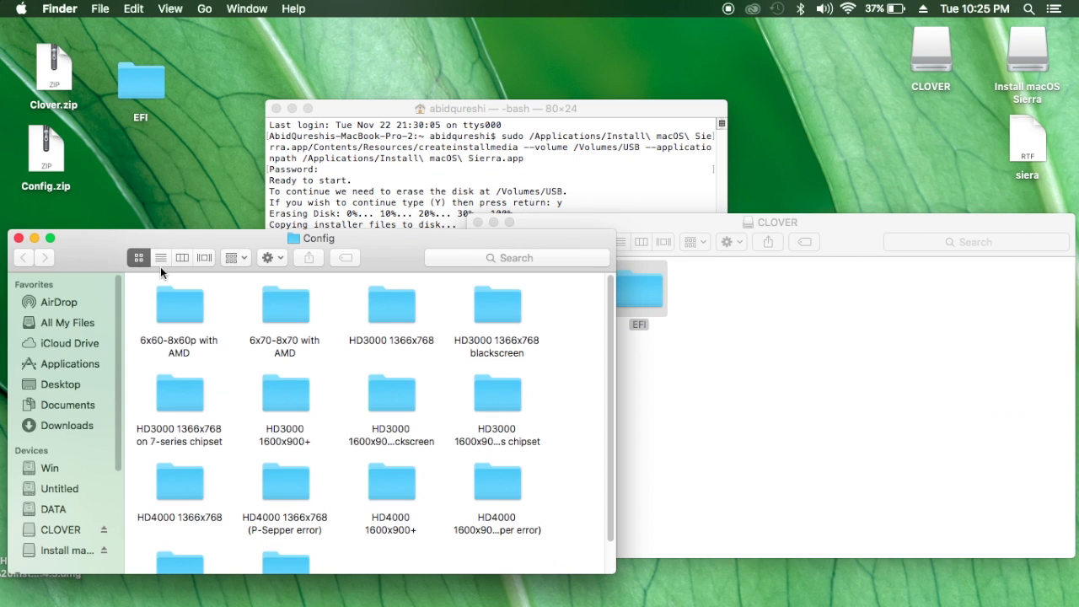
{"action": "left_click_drag", "start_coordinate": [408, 258], "coordinate": [538, 105]}
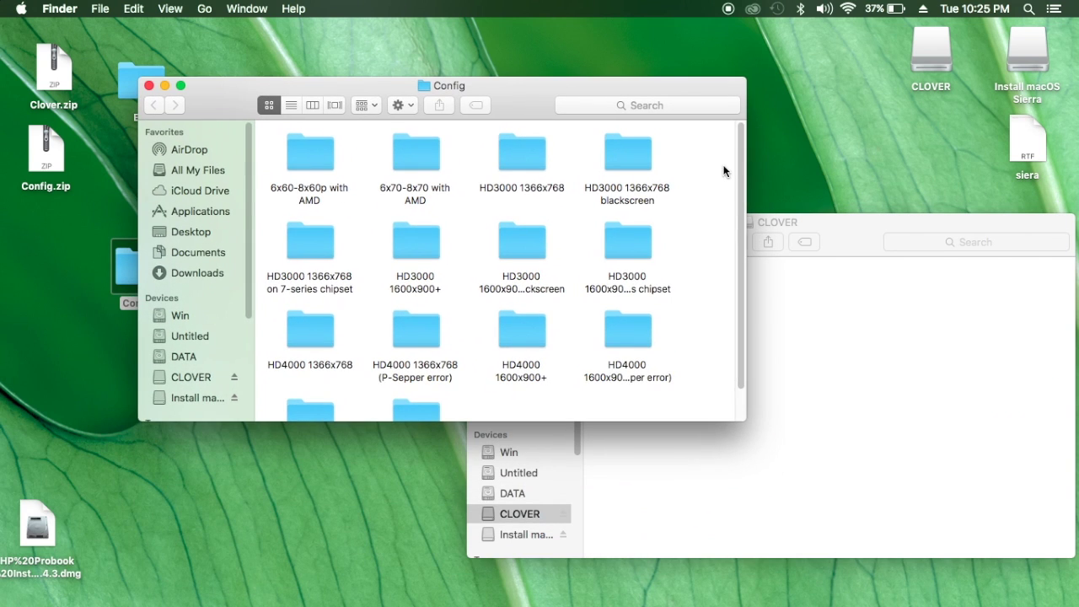
{"action": "left_click_drag", "start_coordinate": [740, 160], "coordinate": [740, 229]}
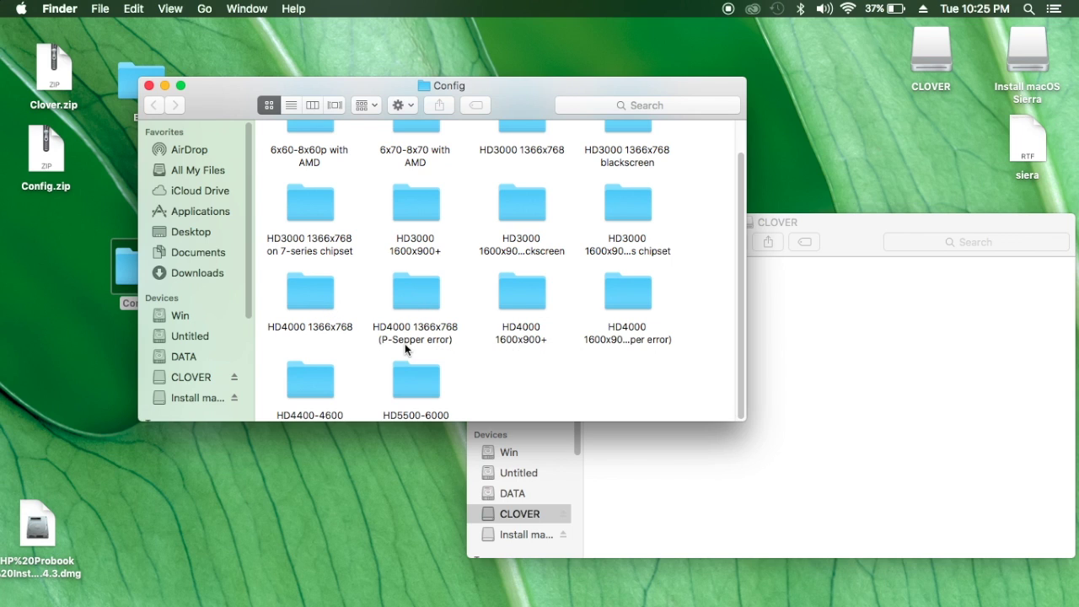
{"action": "left_click", "coordinate": [303, 292]}
{"action": "double_click", "coordinate": [303, 295]}
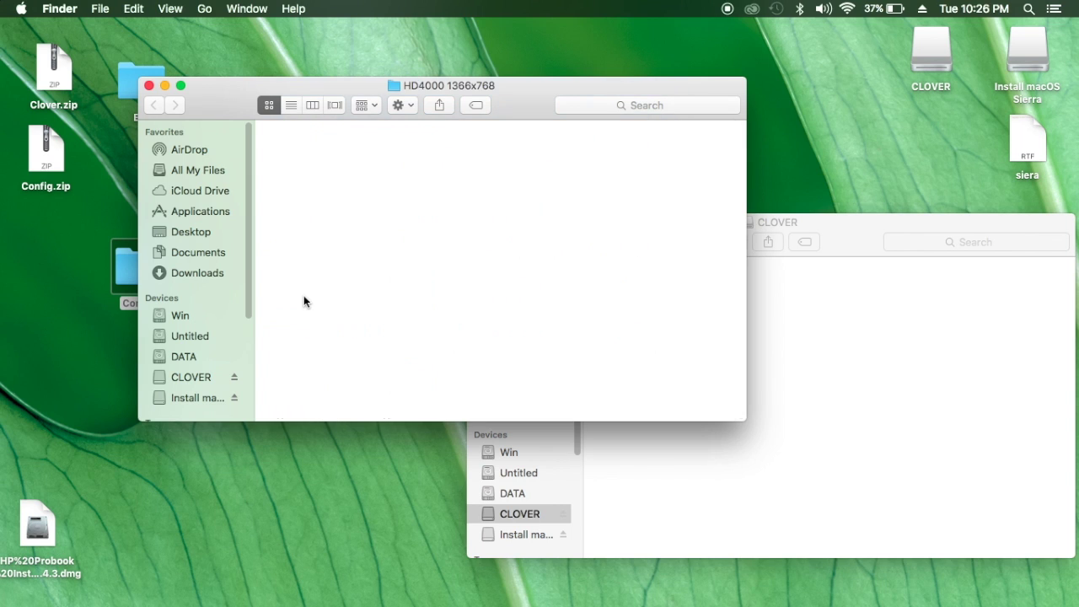
Step: Copy config.plist from the HD4000 1366x768 folder and close both open folder windows
{"action": "right_click", "coordinate": [315, 174]}
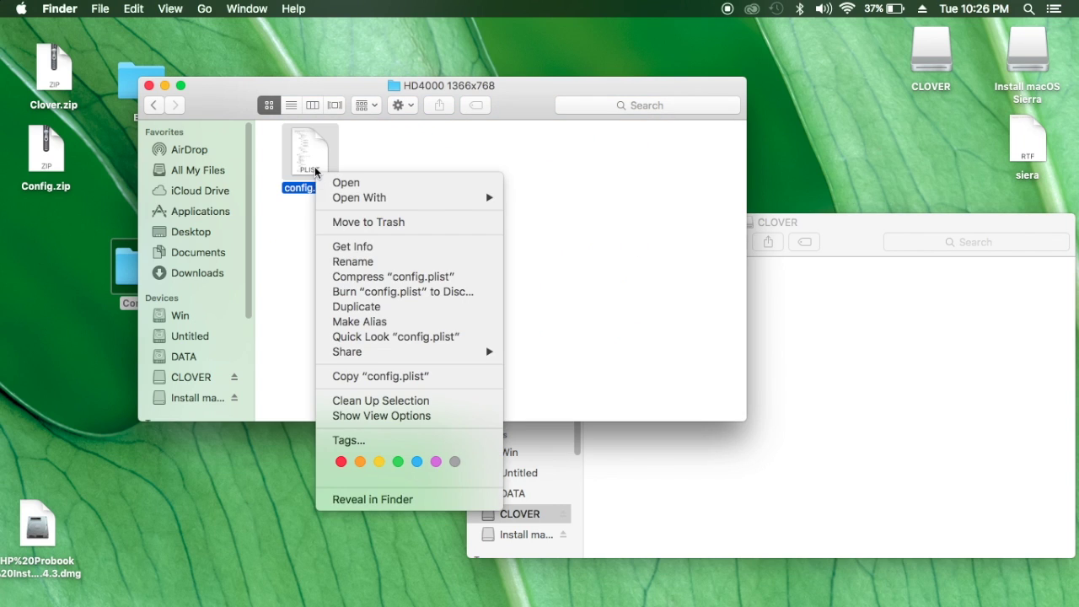
{"action": "left_click", "coordinate": [365, 377]}
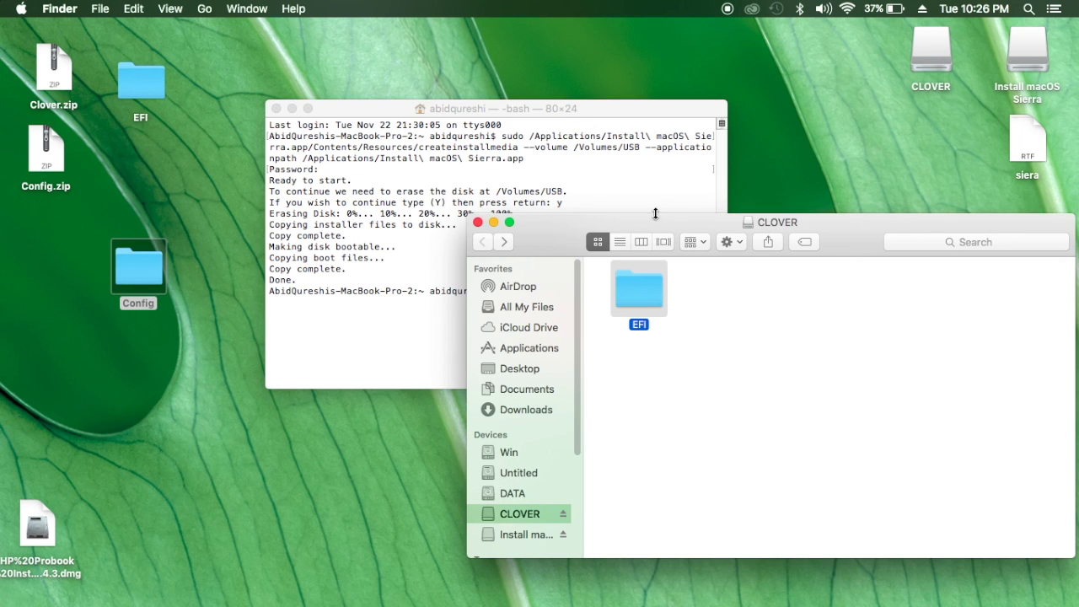
{"action": "left_click", "coordinate": [478, 222]}
Step: Reopen the CLOVER volume and paste the copied config.plist into the CLOVER subfolder of its EFI folder
{"action": "left_click", "coordinate": [930, 61]}
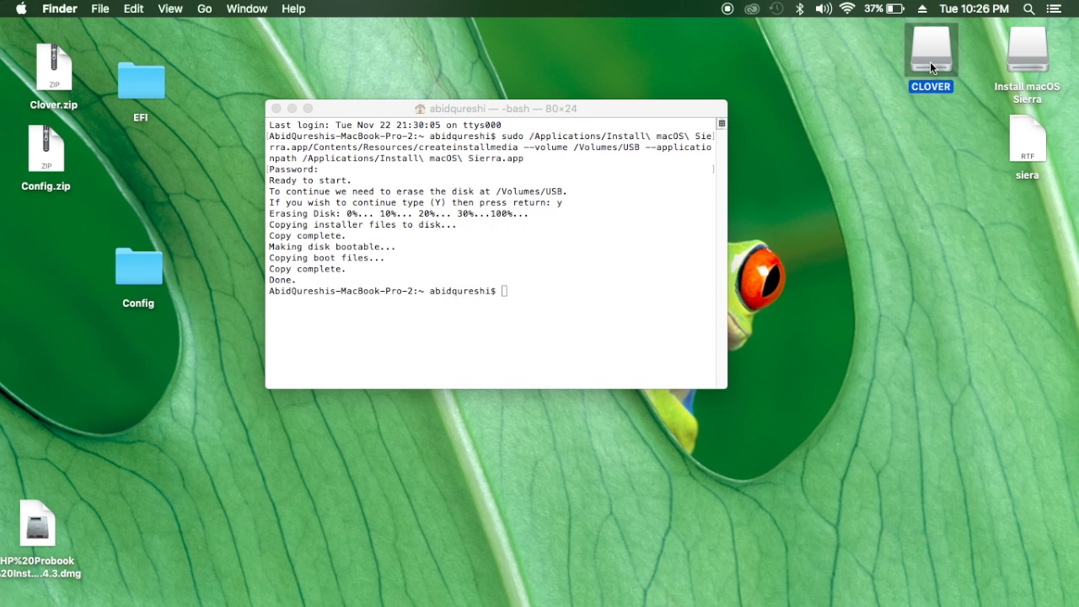
{"action": "double_click", "coordinate": [929, 62]}
{"action": "left_click", "coordinate": [626, 302]}
{"action": "double_click", "coordinate": [635, 294]}
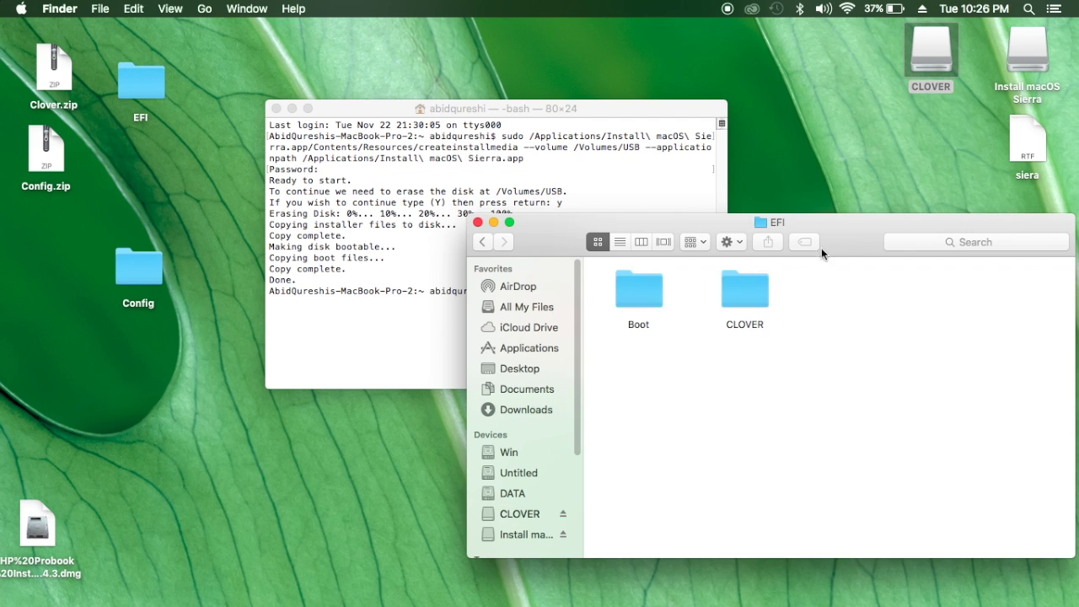
{"action": "left_click_drag", "start_coordinate": [821, 248], "coordinate": [676, 200]}
{"action": "left_click", "coordinate": [611, 237]}
{"action": "double_click", "coordinate": [610, 244]}
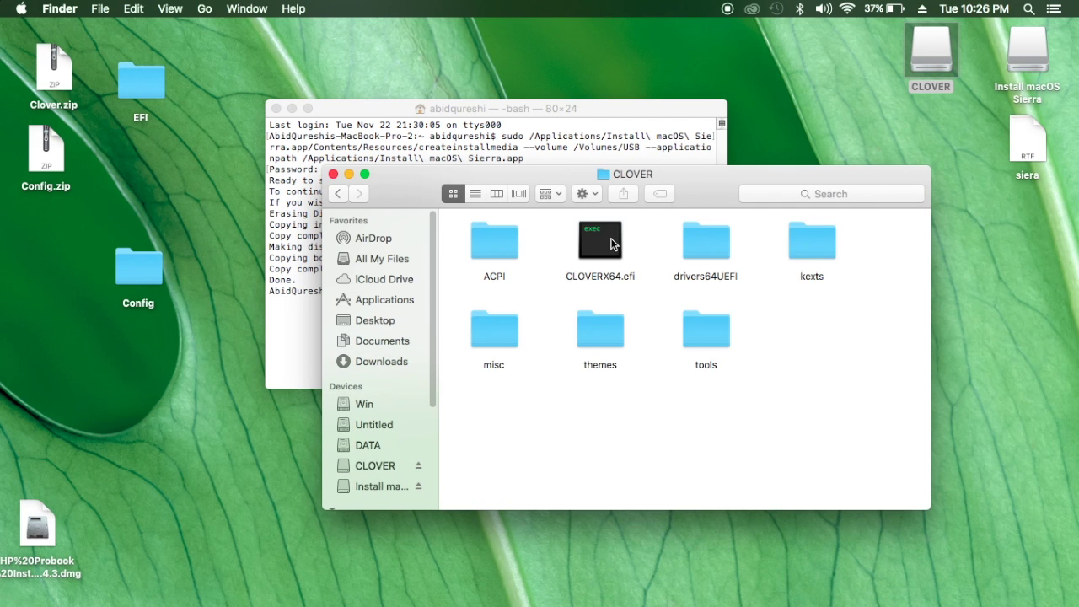
{"action": "right_click", "coordinate": [792, 349]}
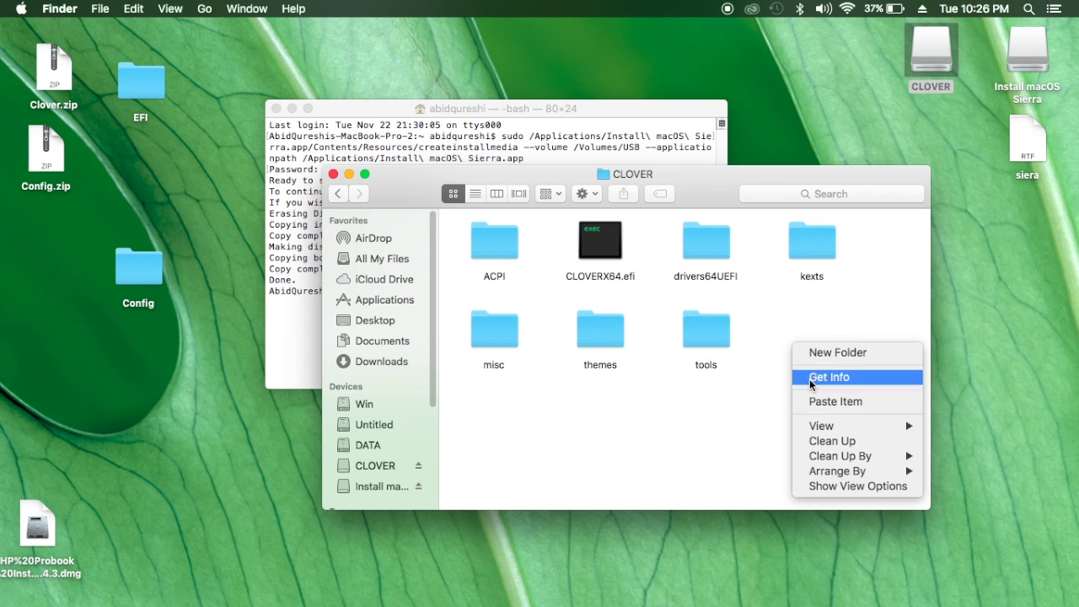
{"action": "left_click", "coordinate": [821, 406]}
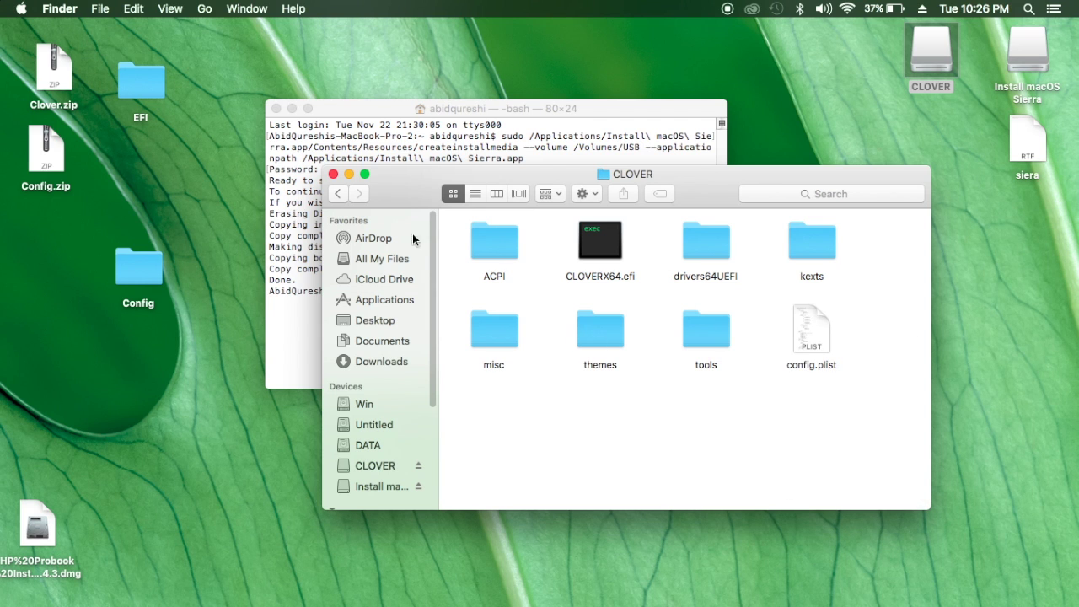
Step: Move the CLOVER folder window towards the lower part of the desktop and close it
{"action": "left_click_drag", "start_coordinate": [393, 190], "coordinate": [508, 275]}
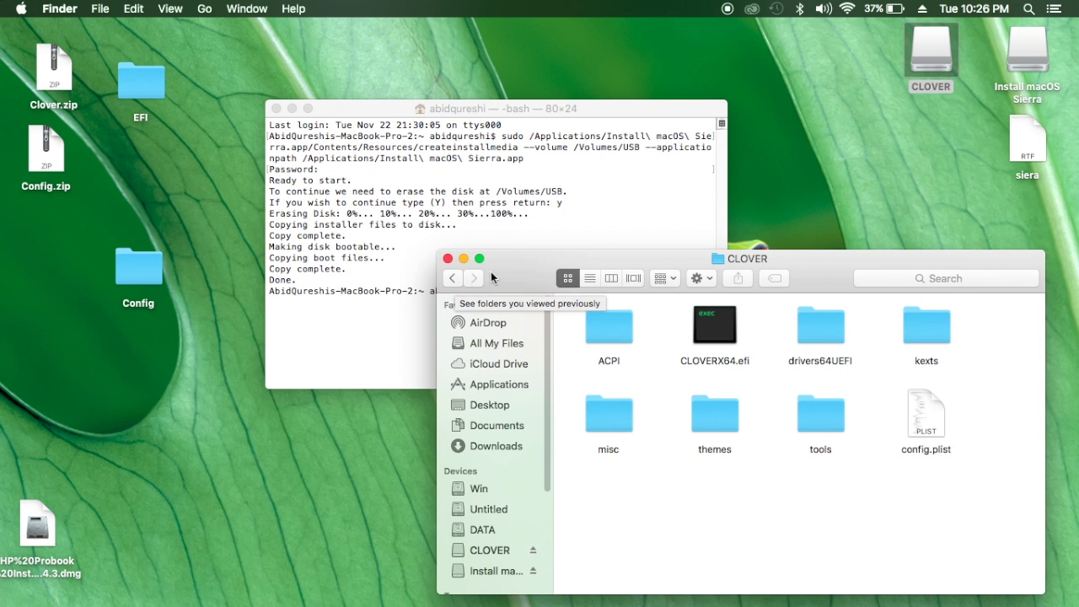
{"action": "left_click_drag", "start_coordinate": [455, 280], "coordinate": [508, 305]}
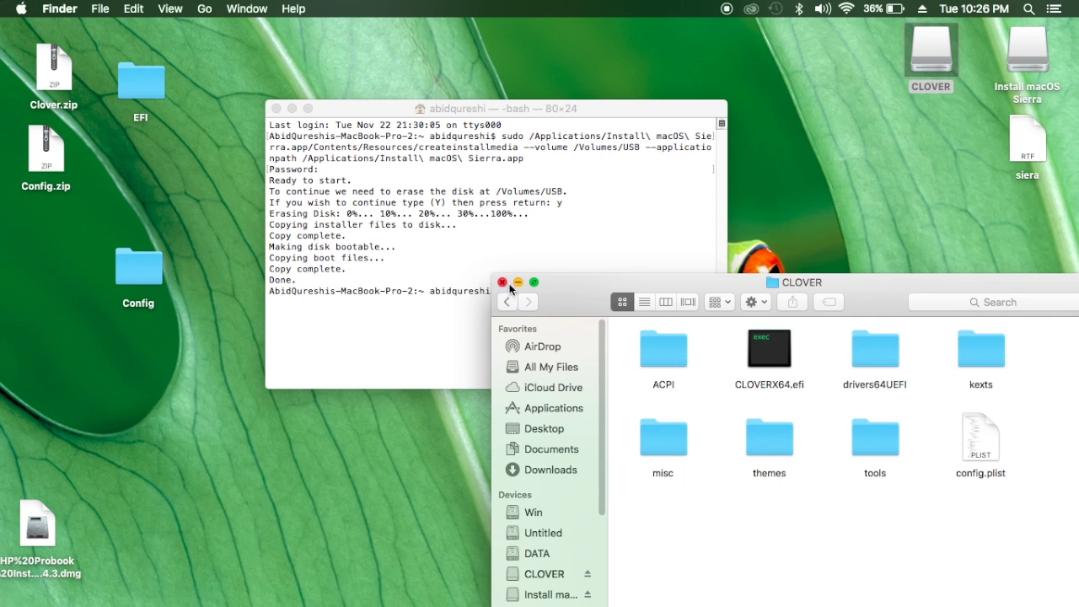
{"action": "left_click_drag", "start_coordinate": [565, 286], "coordinate": [554, 292]}
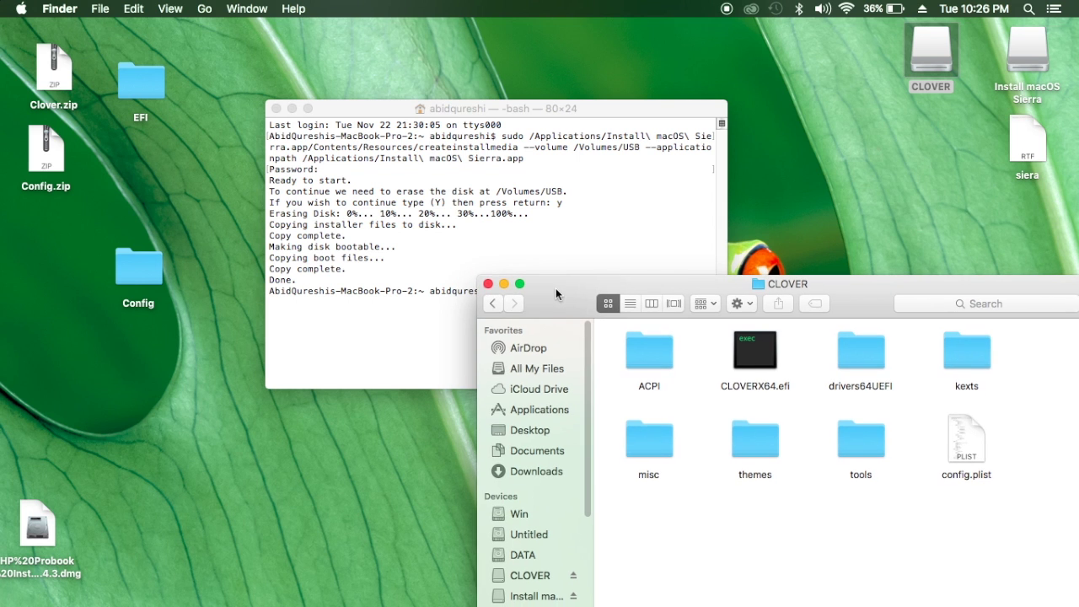
{"action": "left_click", "coordinate": [487, 287]}
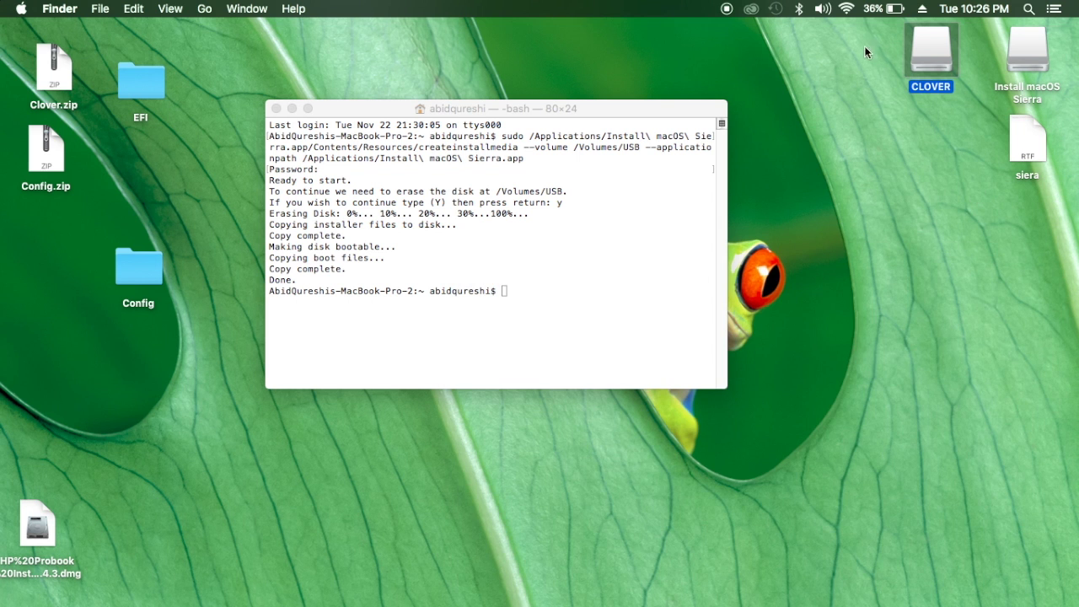